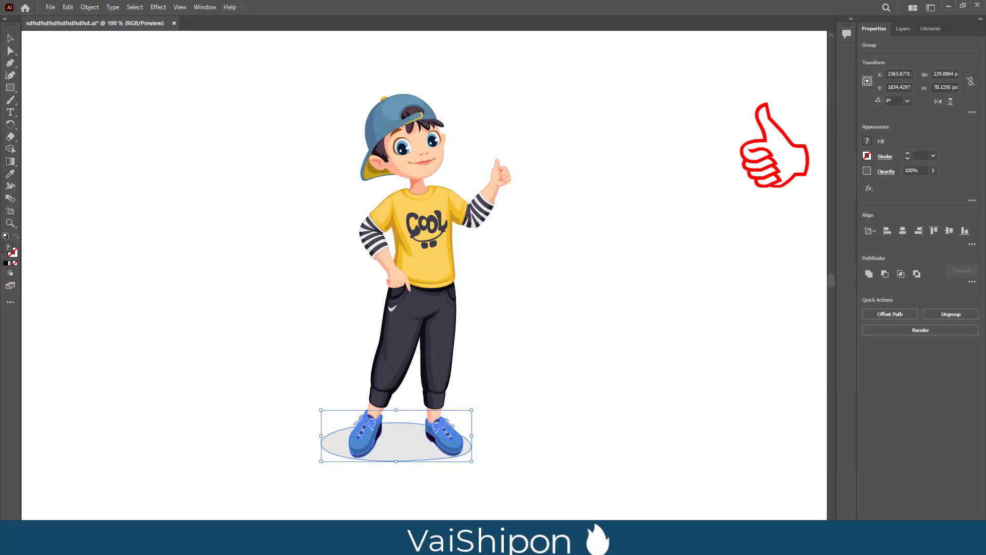
- Search Google for 'download free cartoon illustrator'
click(524, 396)
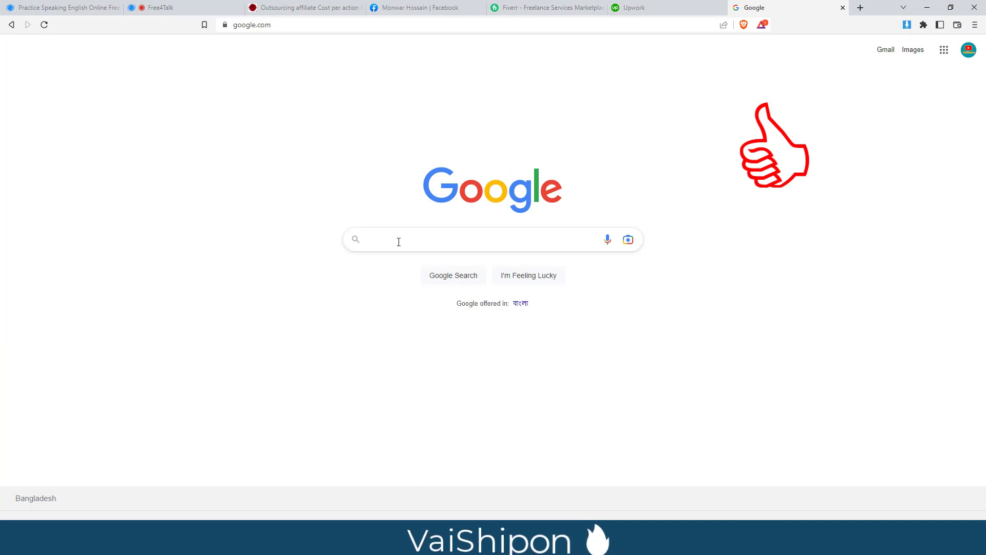
click(455, 233)
text(download )
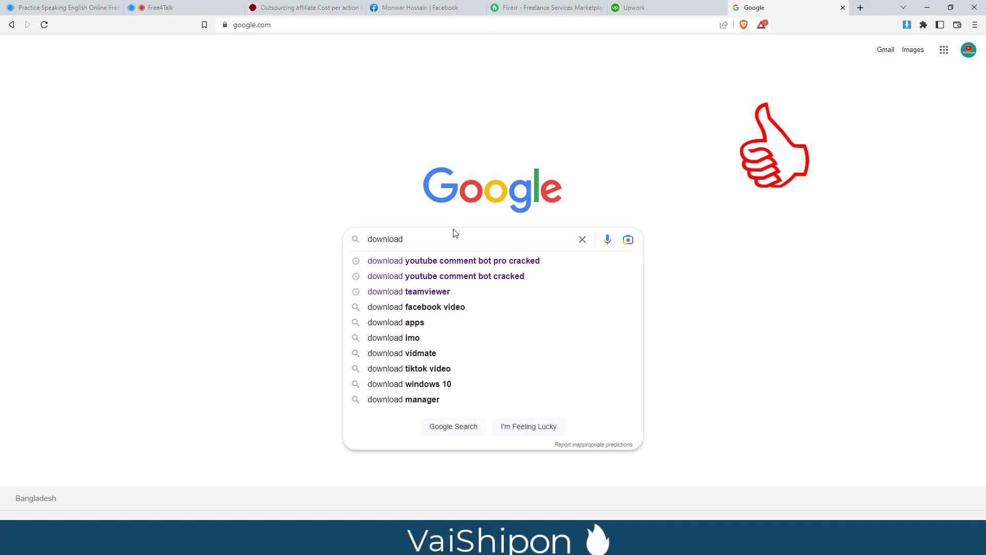
text(free )
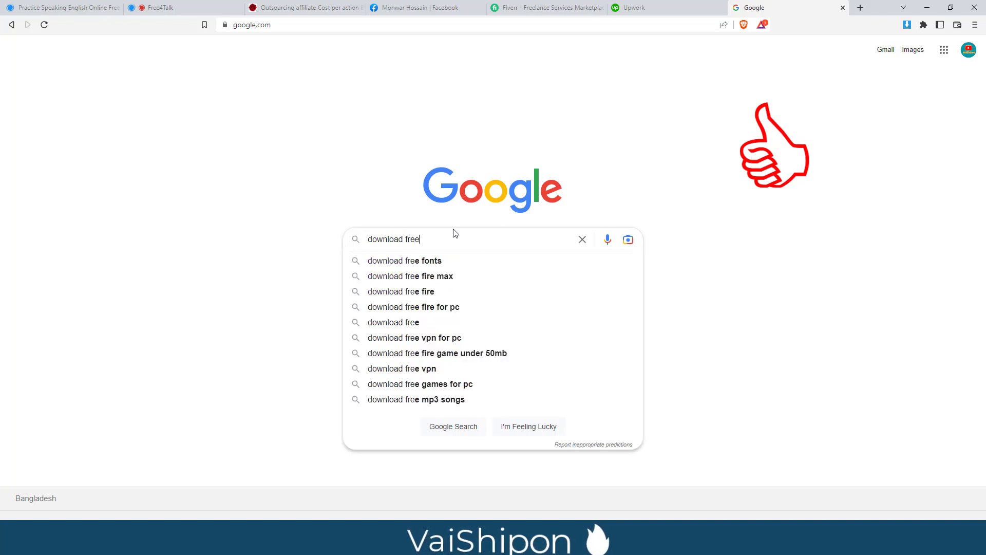
text(ca)
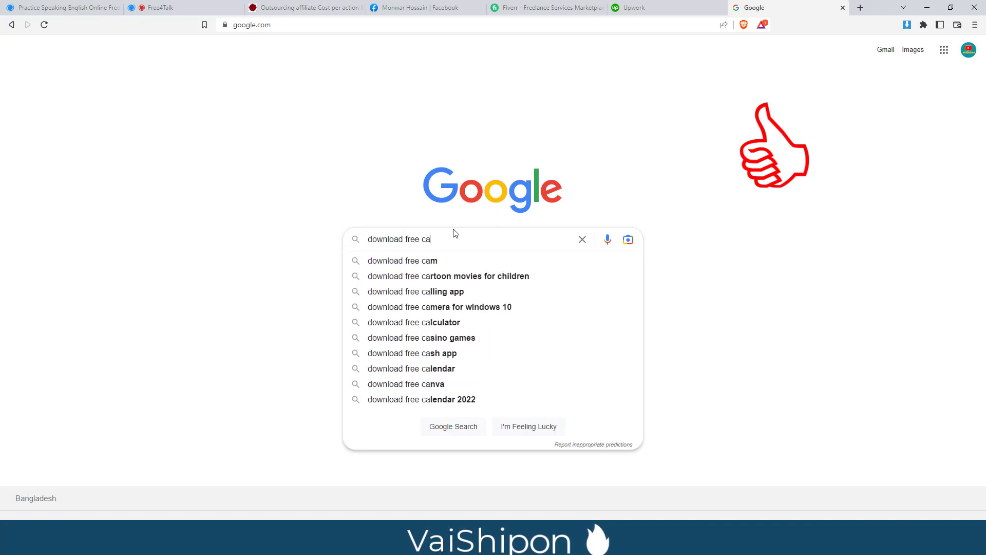
text(rtoo)
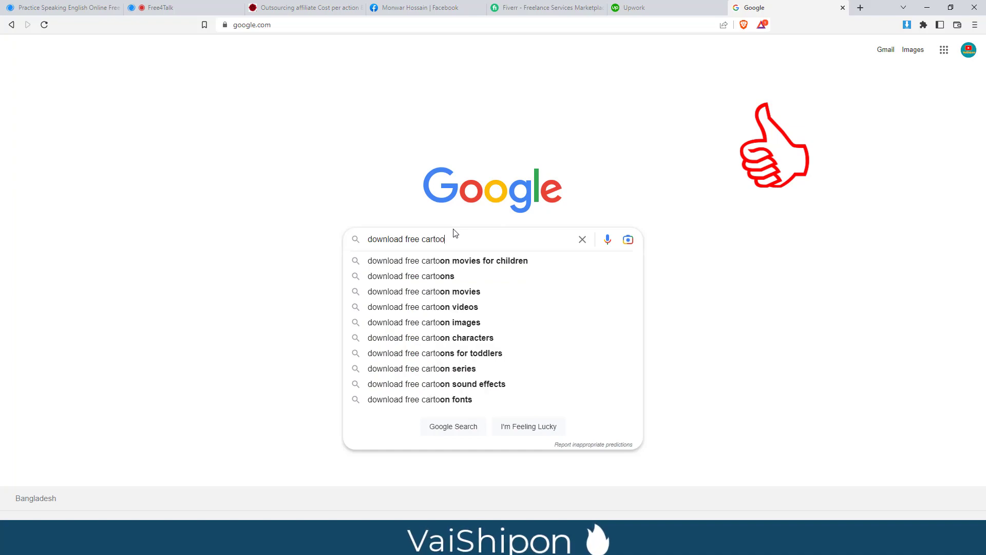
text(n is)
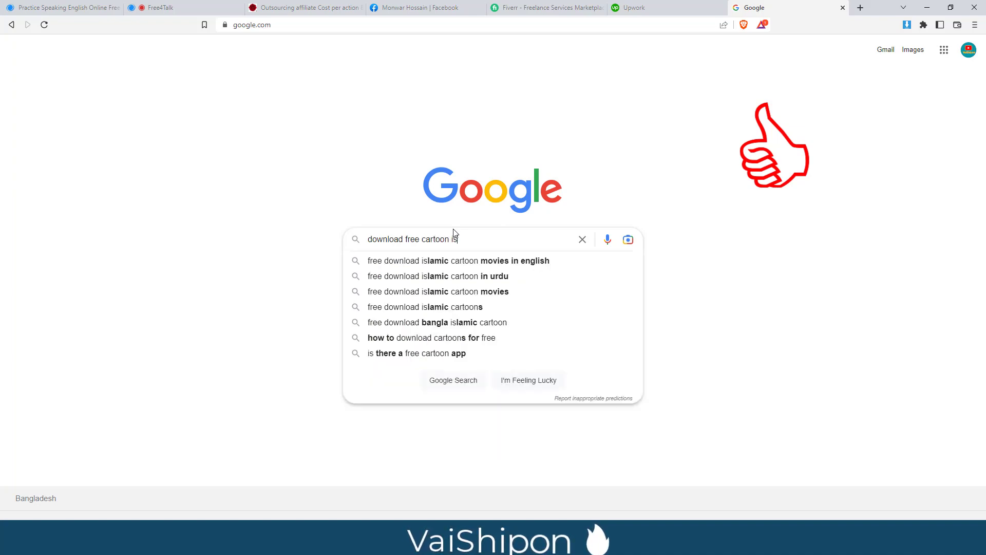
key(BackSpace)
text(llustrator)
key(Return)
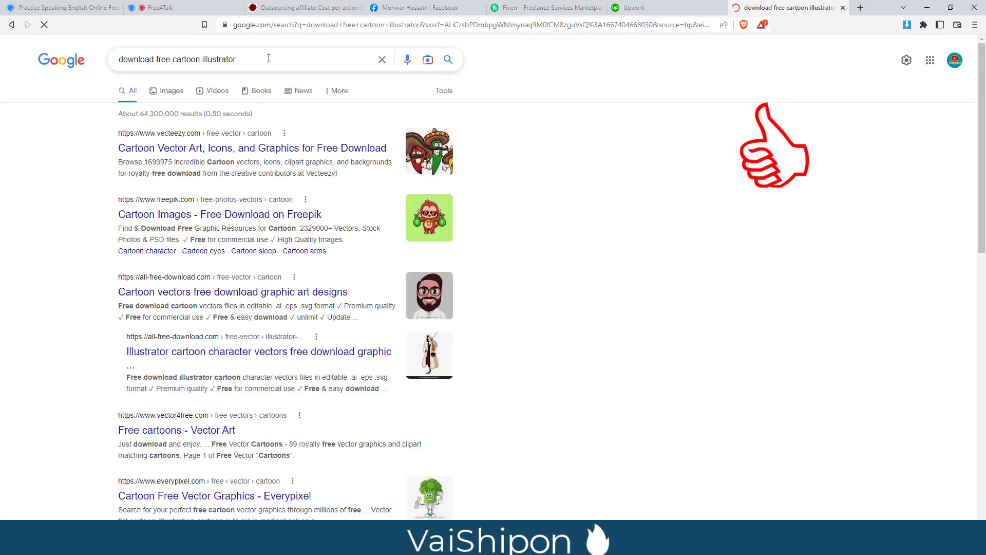
- Refine the search to 'download free cartoon illustrator file' and open the Freepik result in a new tab
click(309, 58)
text(fi)
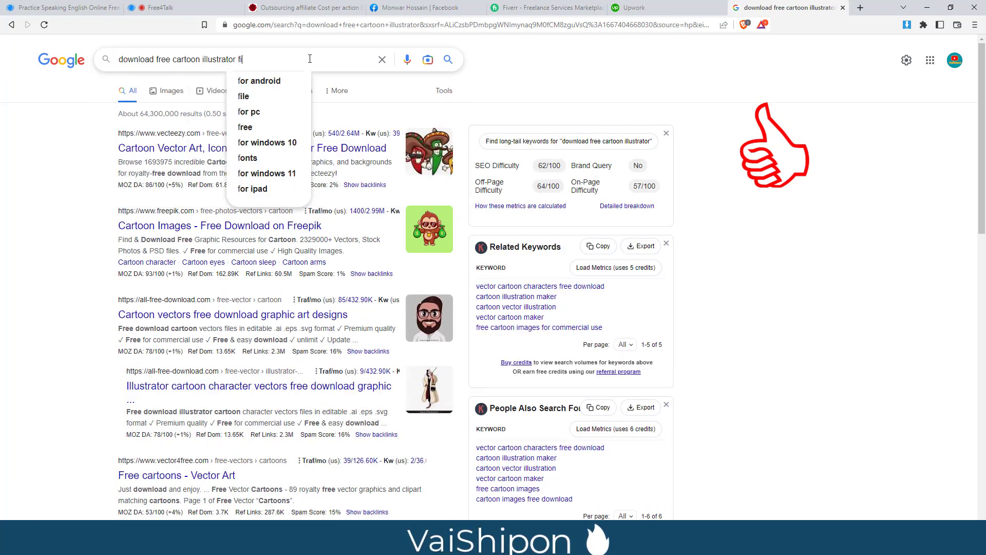
text(le)
key(Return)
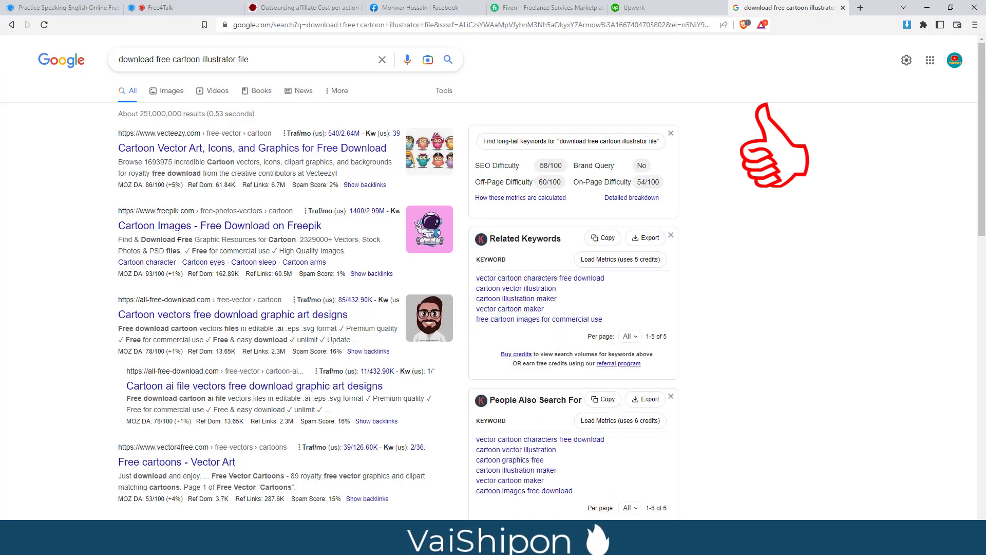
right_click(174, 230)
click(200, 235)
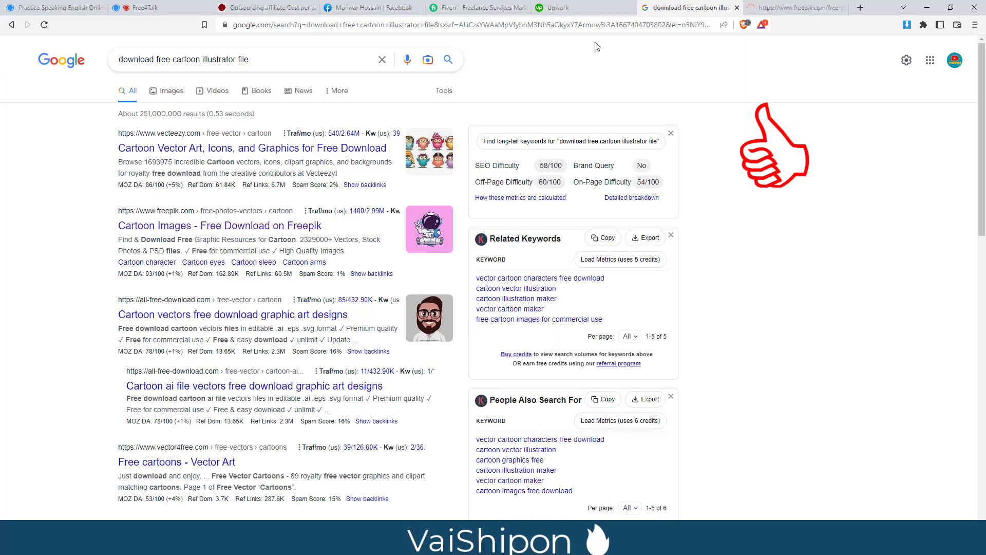
- Switch to the Freepik tab and scroll through the cartoon vector results
click(811, 7)
scroll(625, 330, down, 4)
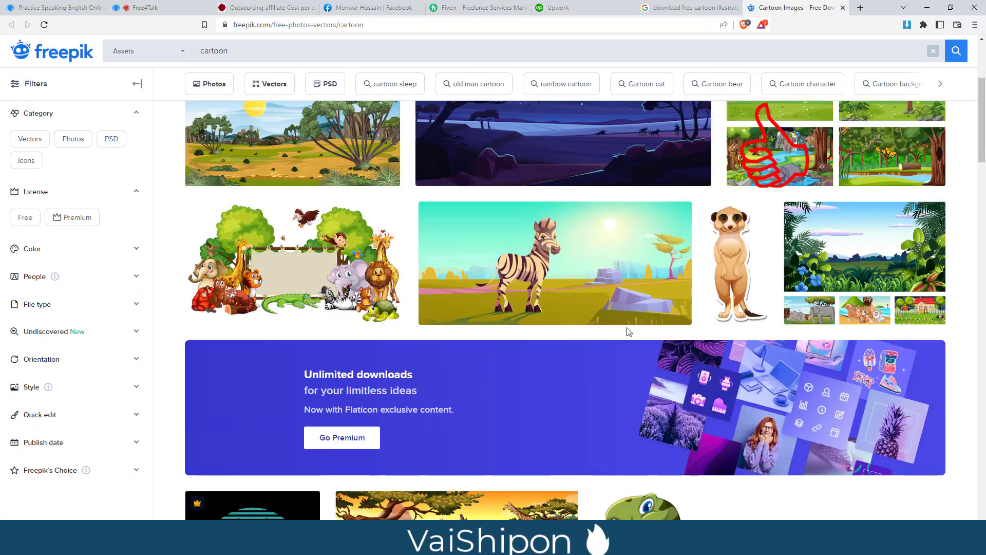
scroll(620, 382, down, 5)
scroll(611, 391, down, 5)
scroll(601, 399, down, 5)
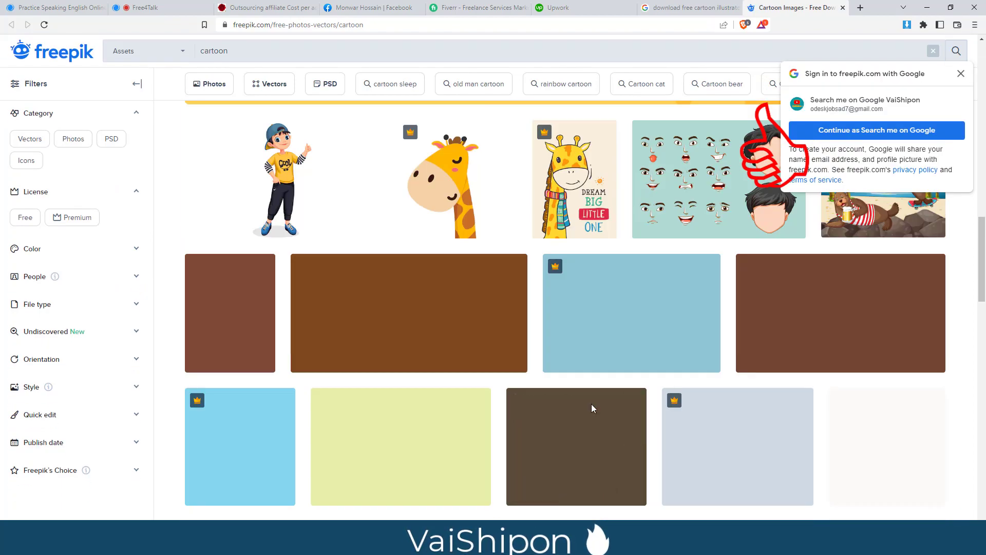
scroll(592, 406, down, 5)
scroll(593, 406, down, 2)
scroll(590, 406, down, 5)
scroll(591, 406, down, 5)
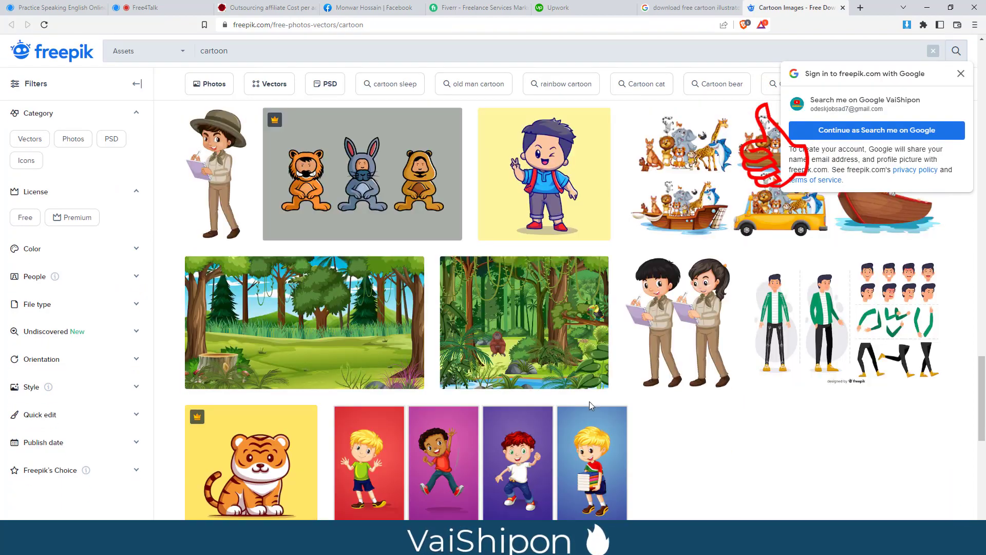
scroll(590, 406, down, 5)
- View the boy-in-safari-outfit image, close the Freepik tab, and show the Downloads folder
click(211, 462)
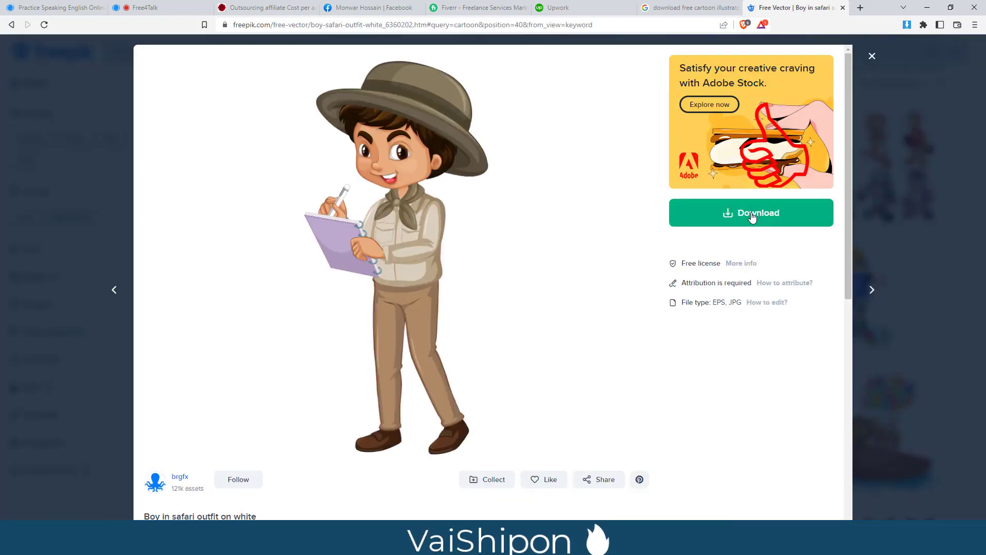
click(843, 8)
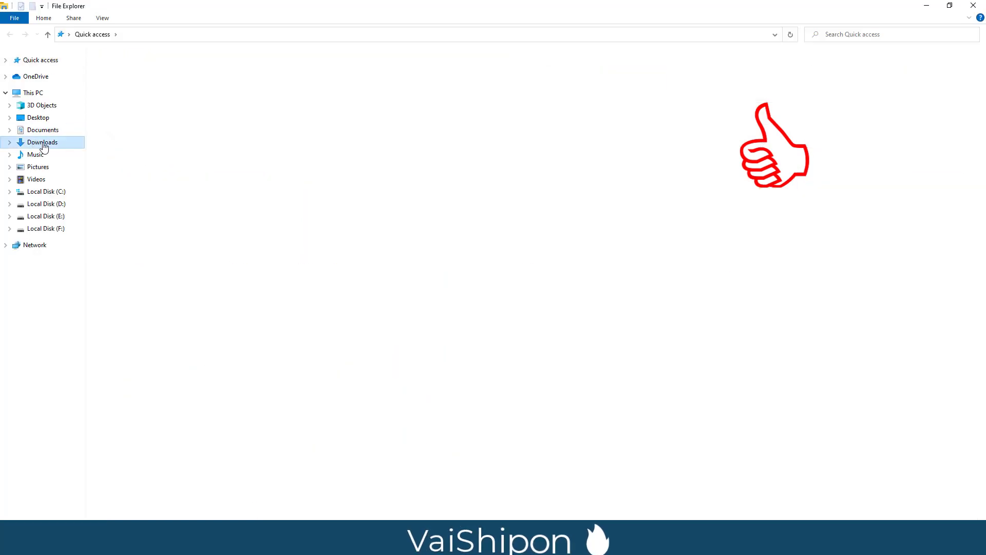
click(44, 148)
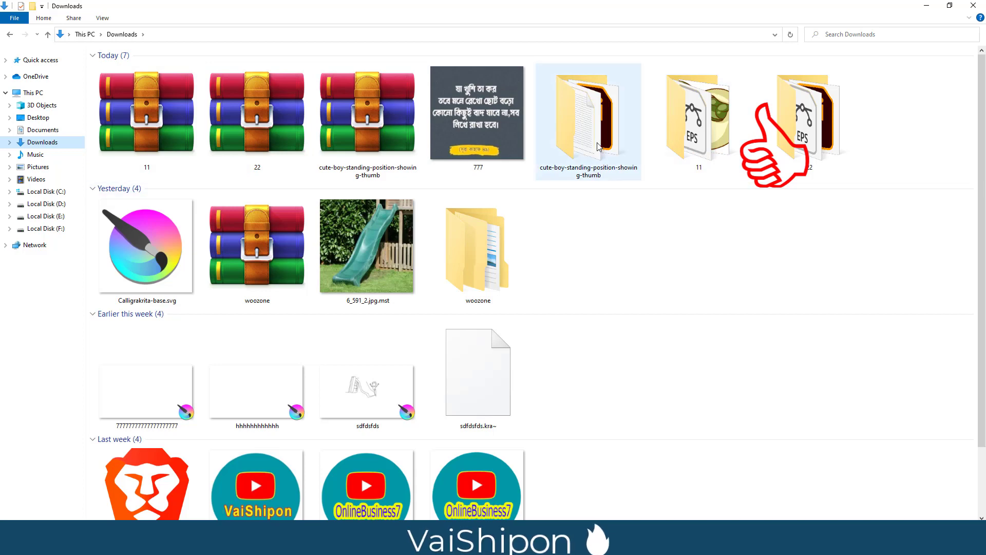
- Open the cute-boy-standing-position-showing-thumb folder, preview 450.jpg, and select the boy's .ai file
double_click(589, 118)
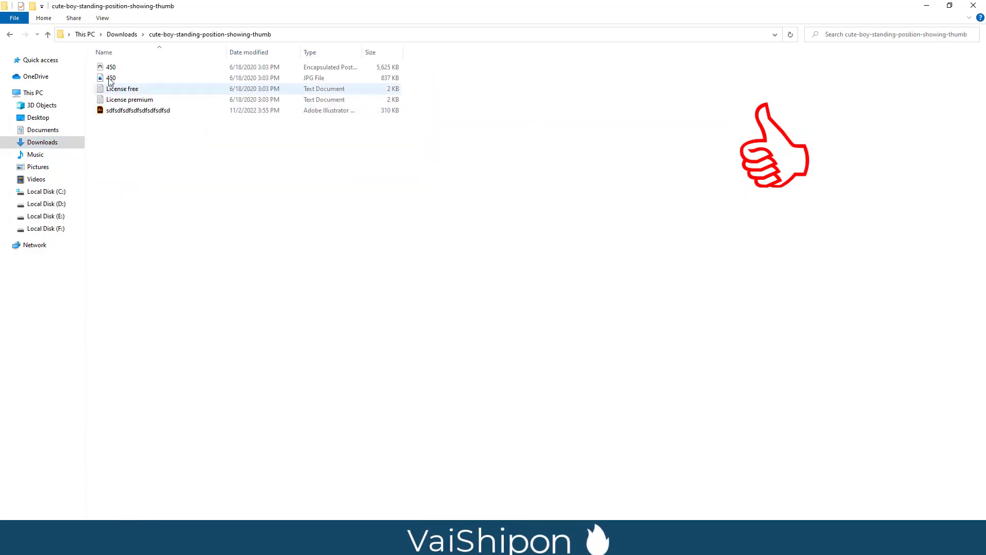
double_click(110, 79)
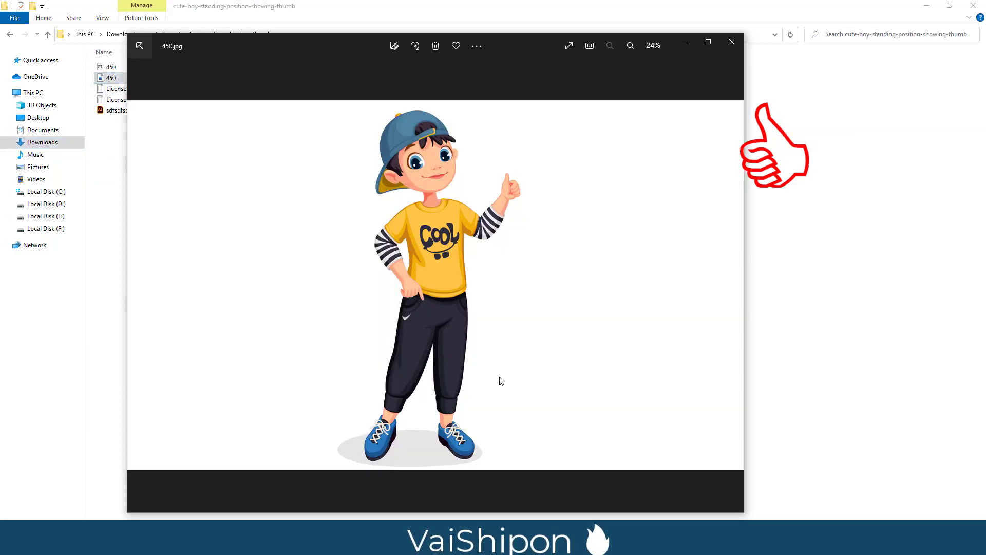
click(732, 42)
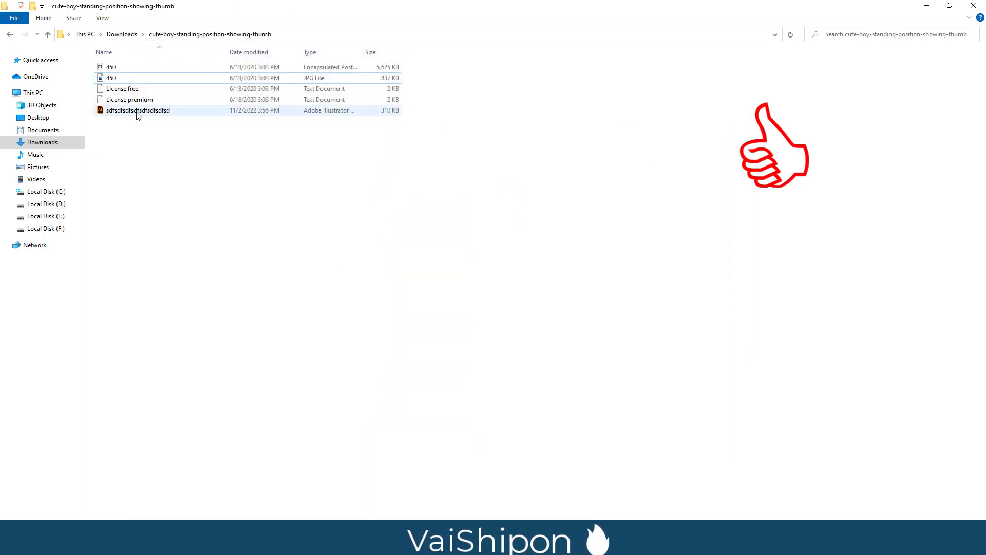
click(108, 68)
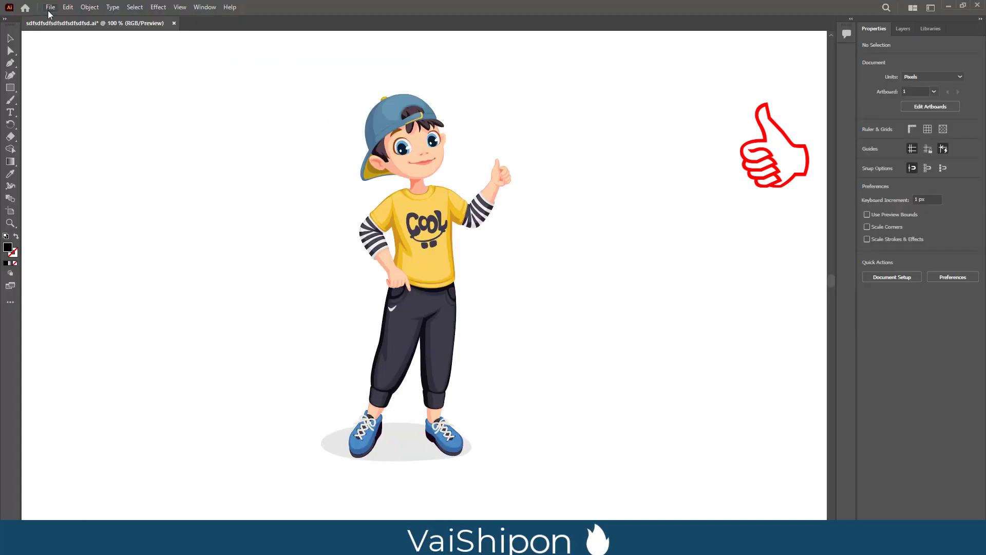
- Expand Layer 1 in the Layers panel and group the entire marquee-selected boy artwork
click(50, 8)
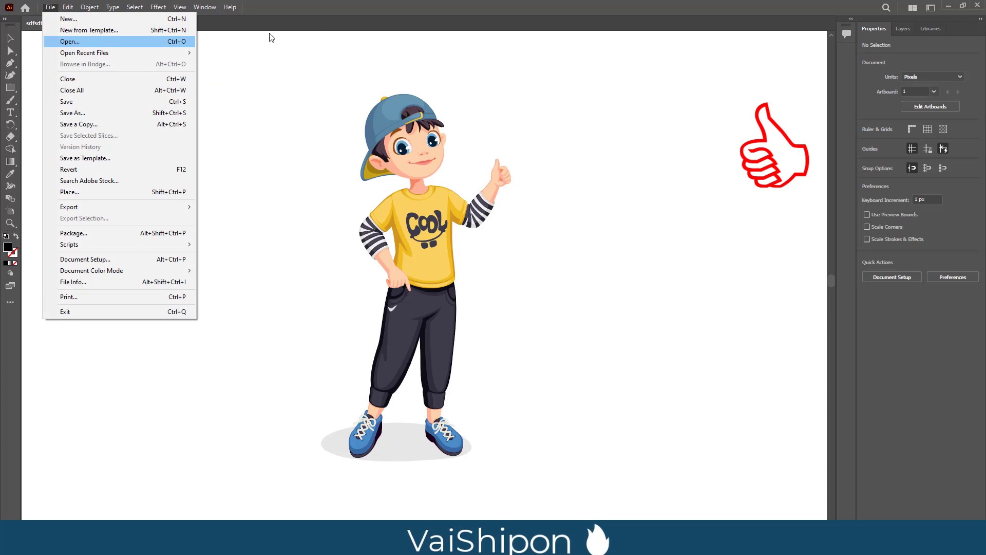
click(359, 11)
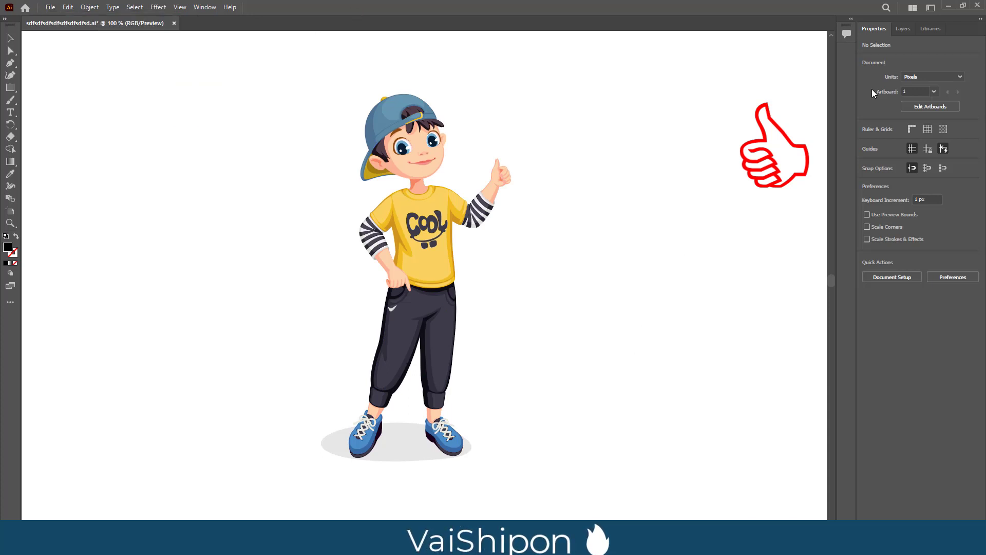
click(903, 28)
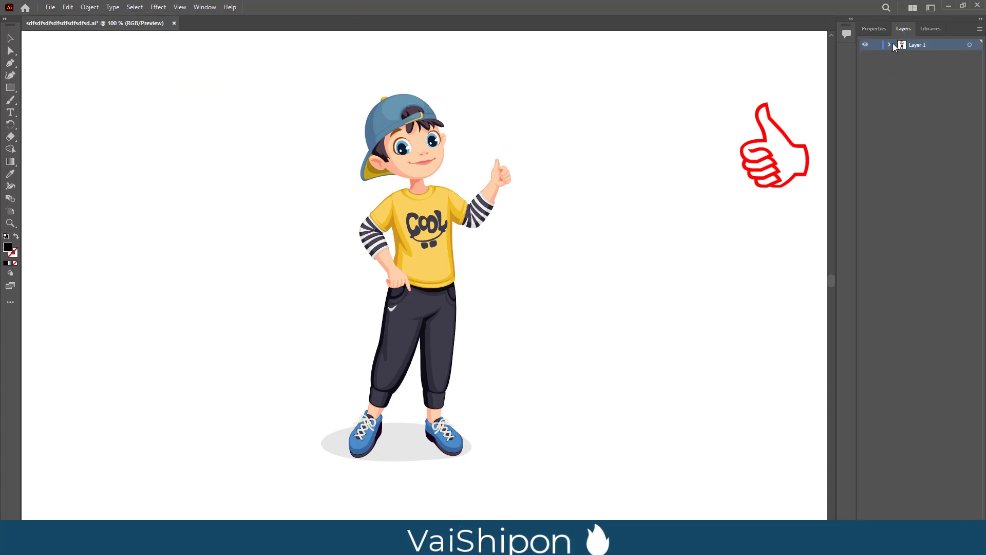
click(889, 45)
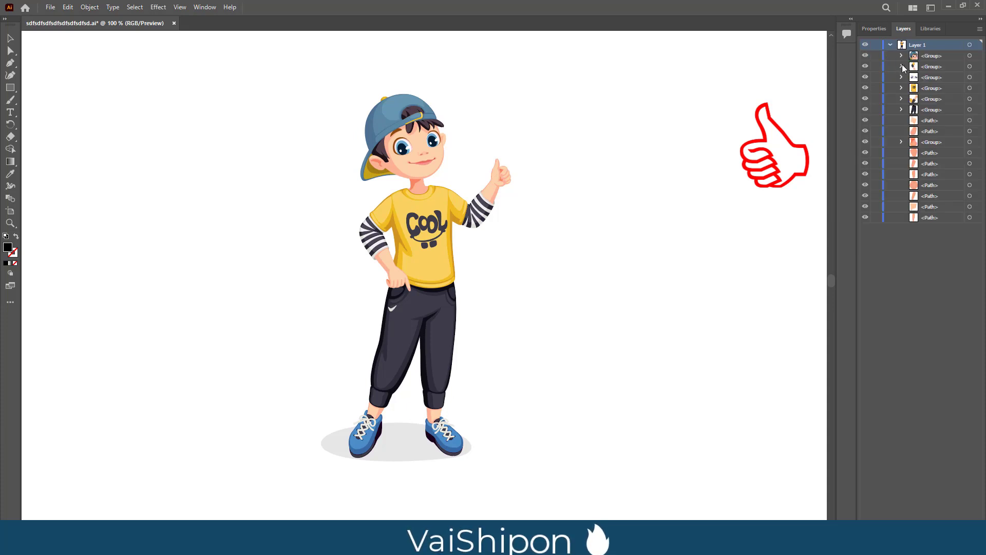
click(902, 66)
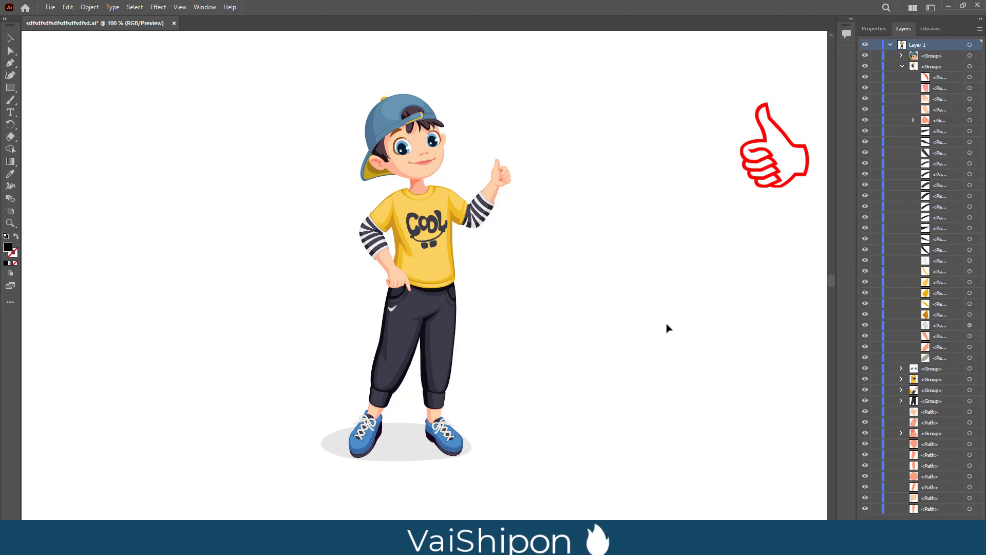
drag(280, 71, 546, 475)
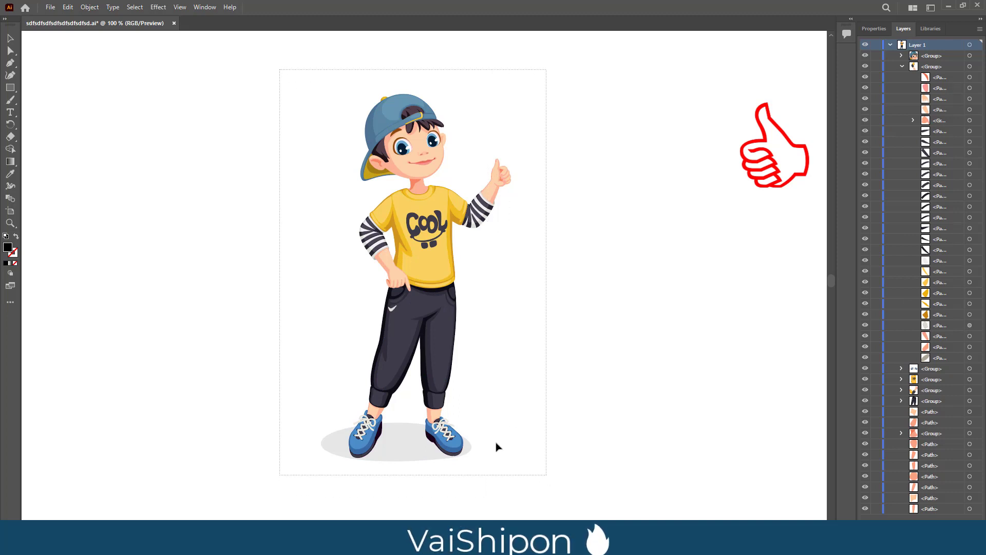
right_click(433, 283)
click(473, 356)
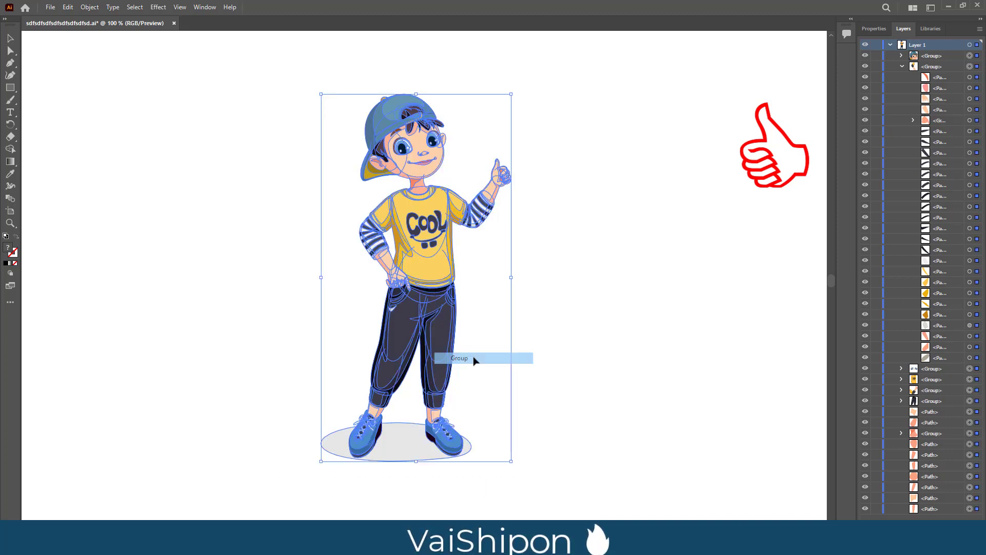
click(647, 360)
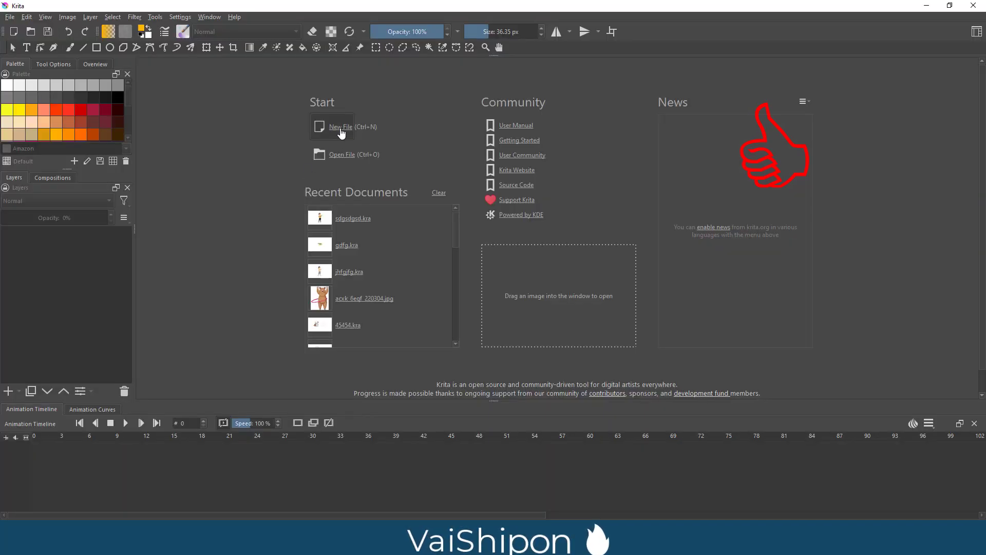
- Create a new 1920×1080 Krita document with Paint Layer 1 over a white Background
key(ctrl+n)
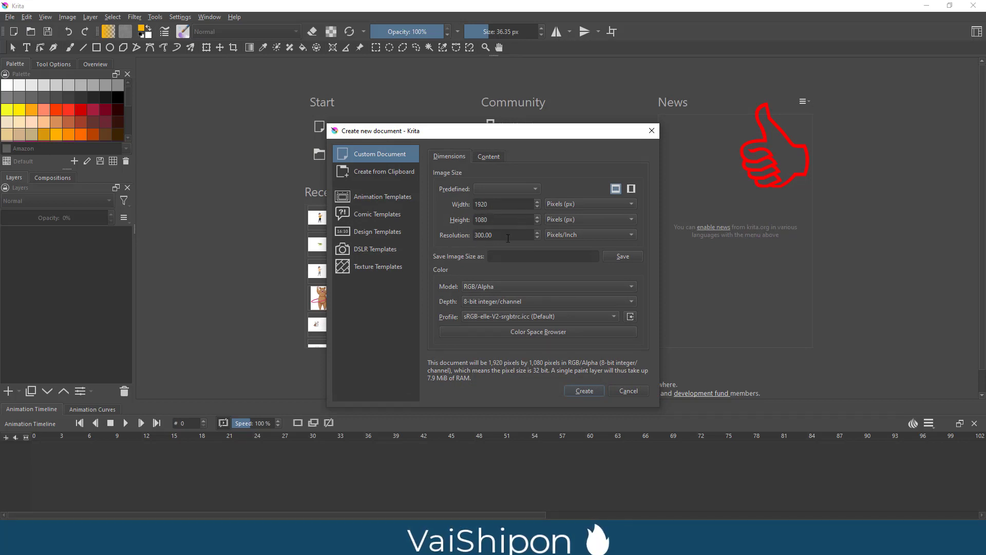
click(489, 157)
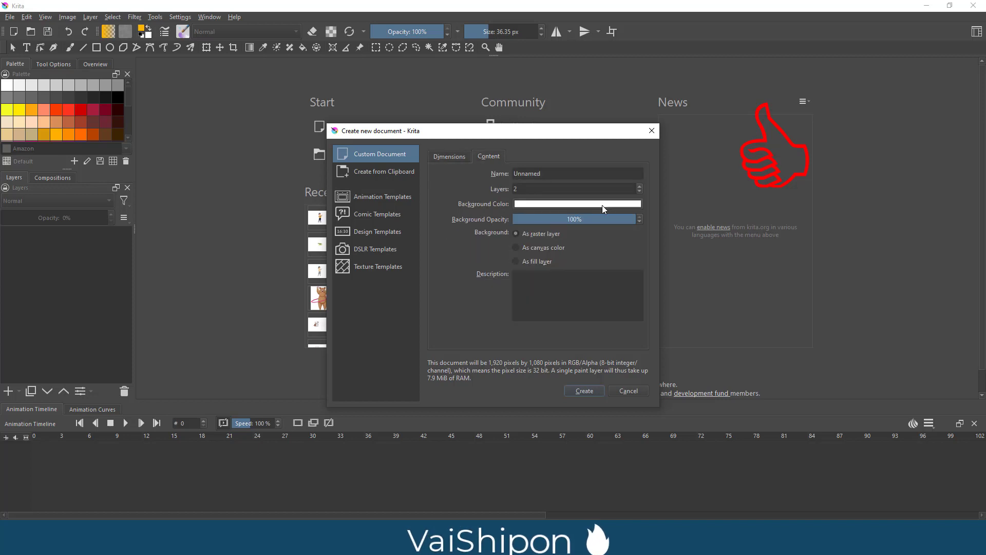
click(563, 205)
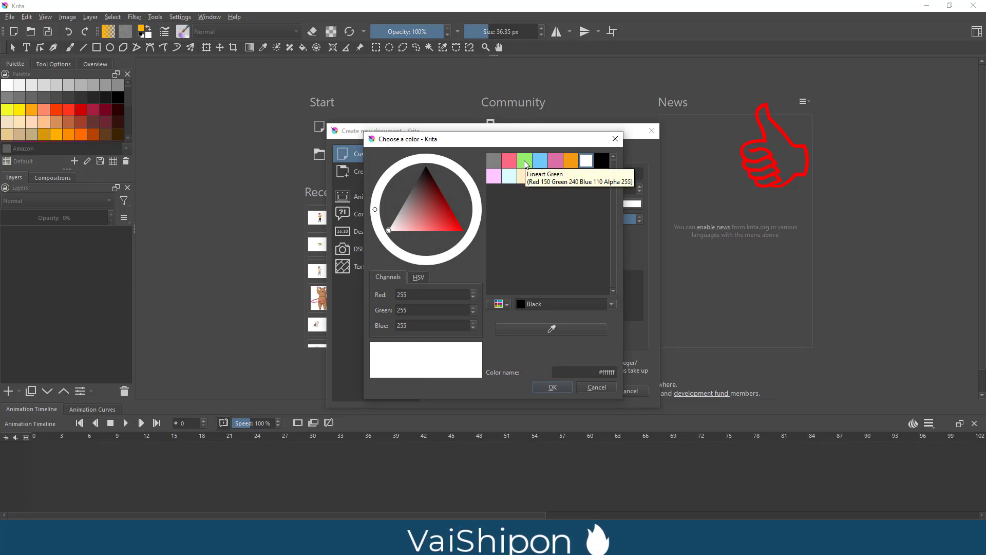
click(615, 140)
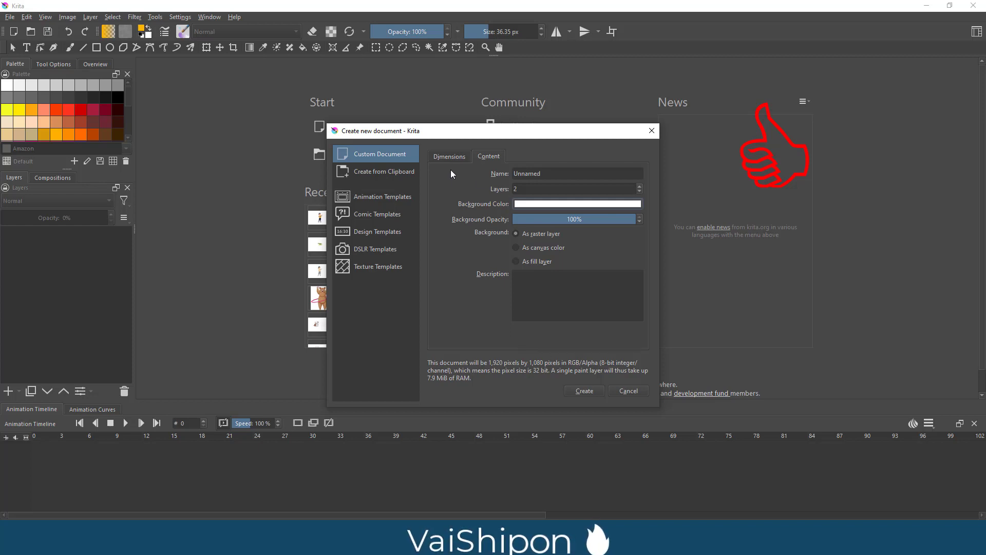
click(449, 156)
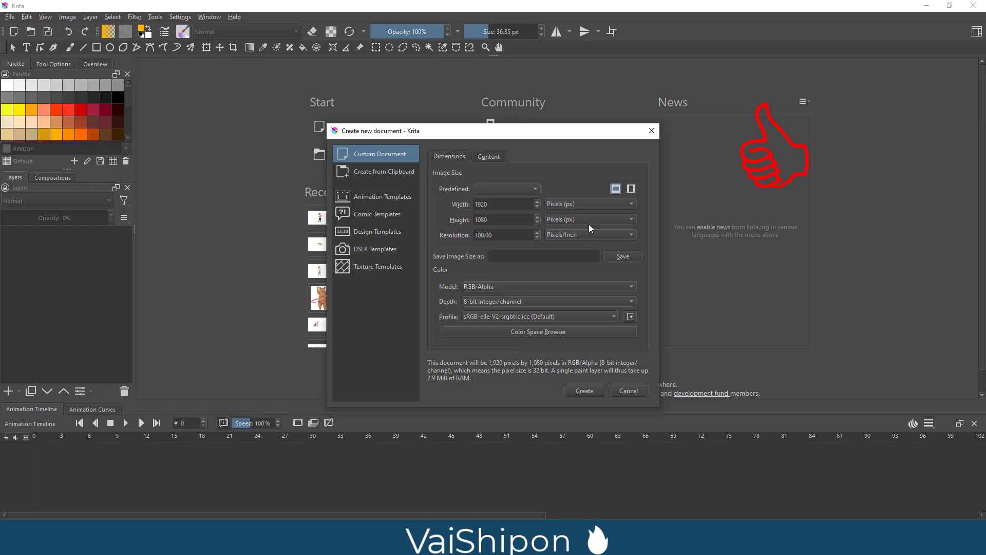
click(575, 393)
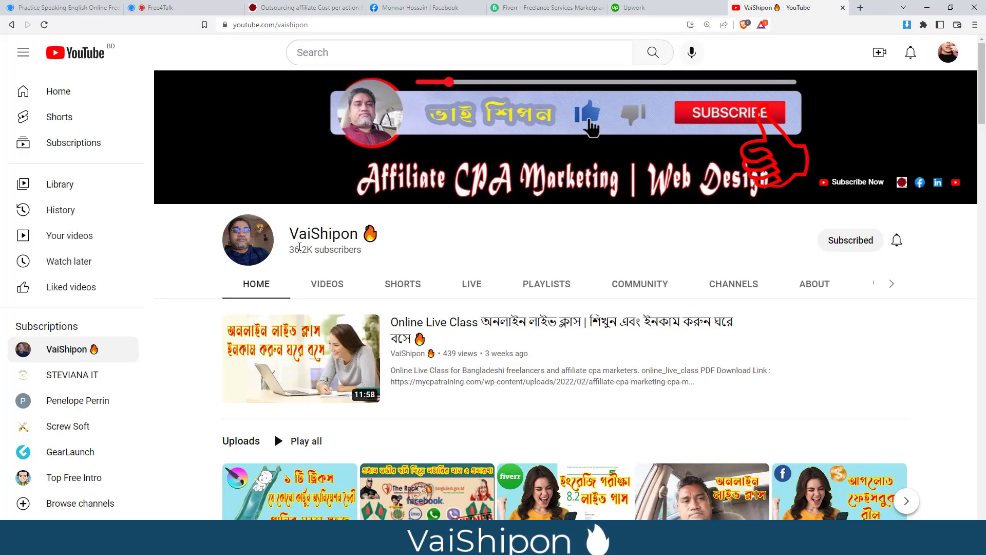
- Search the YouTube channel for 'krita' and browse its Krita animation tutorial videos
double_click(324, 234)
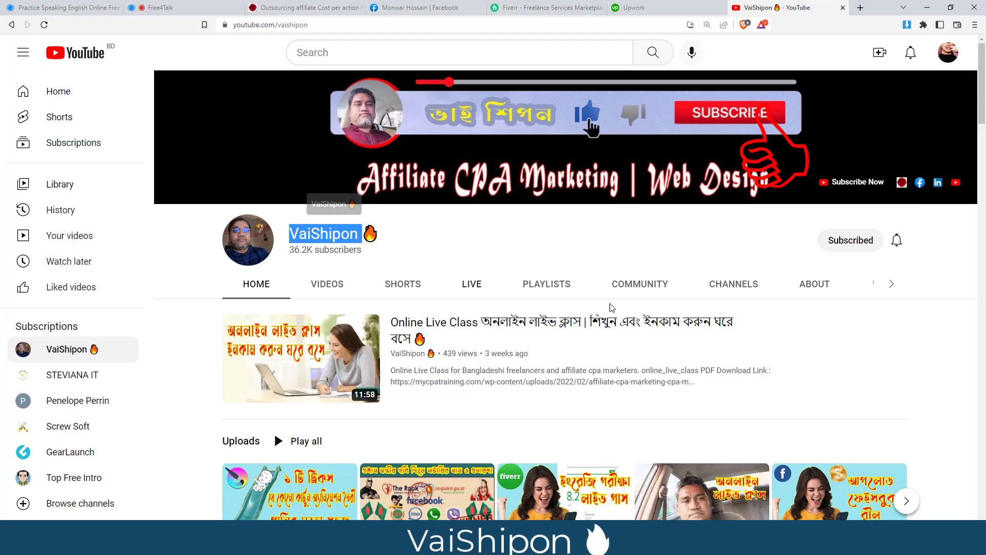
click(892, 283)
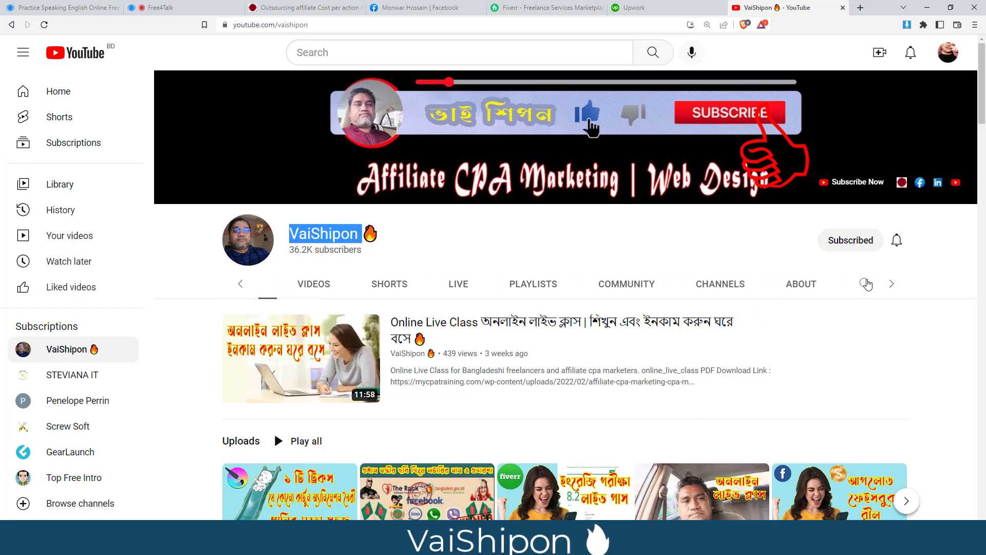
click(867, 284)
text(kr)
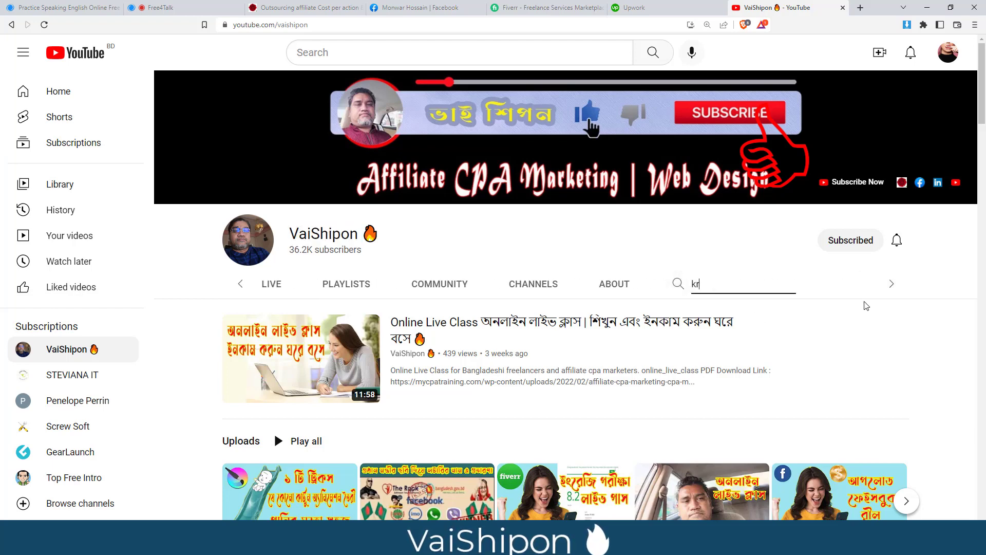
text(ita)
key(Return)
scroll(387, 299, down, 10)
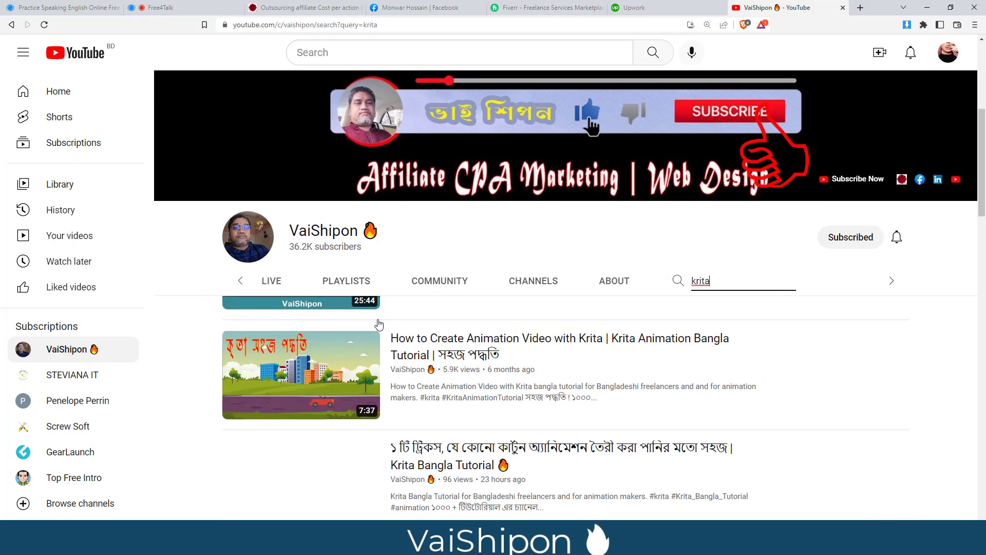
scroll(382, 333, up, 7)
scroll(382, 333, up, 3)
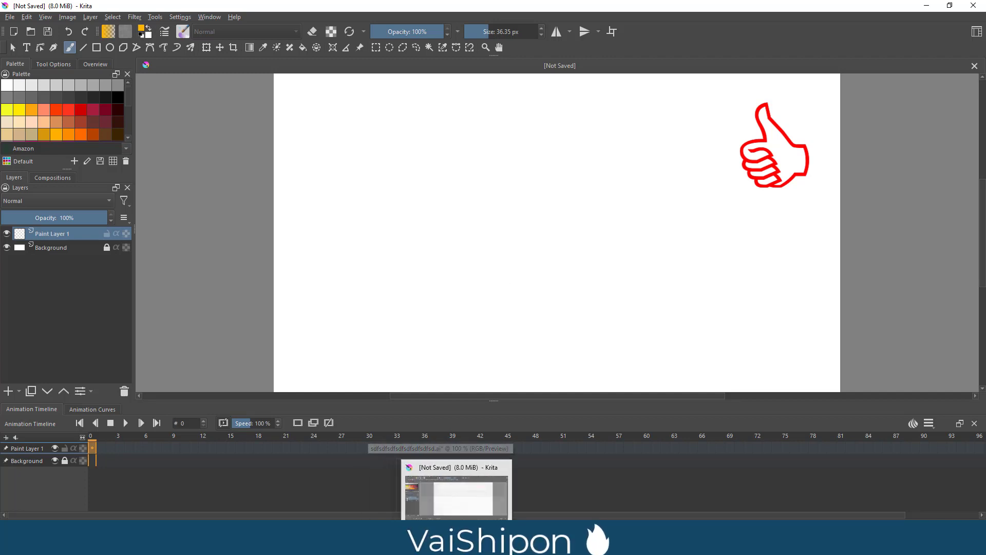
key(alt+Tab)
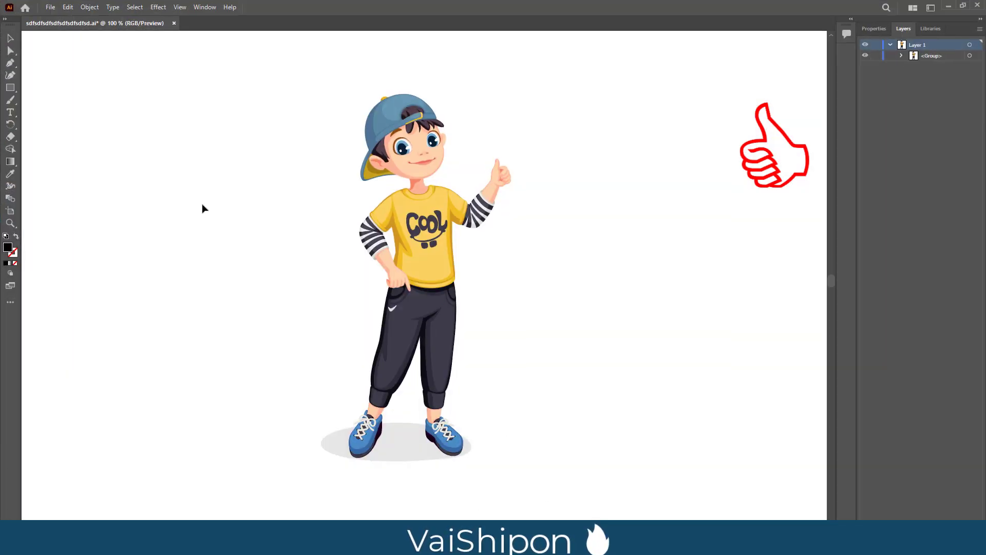
- Scale the boy illustration slightly smaller and regroup all its parts into one group
click(419, 227)
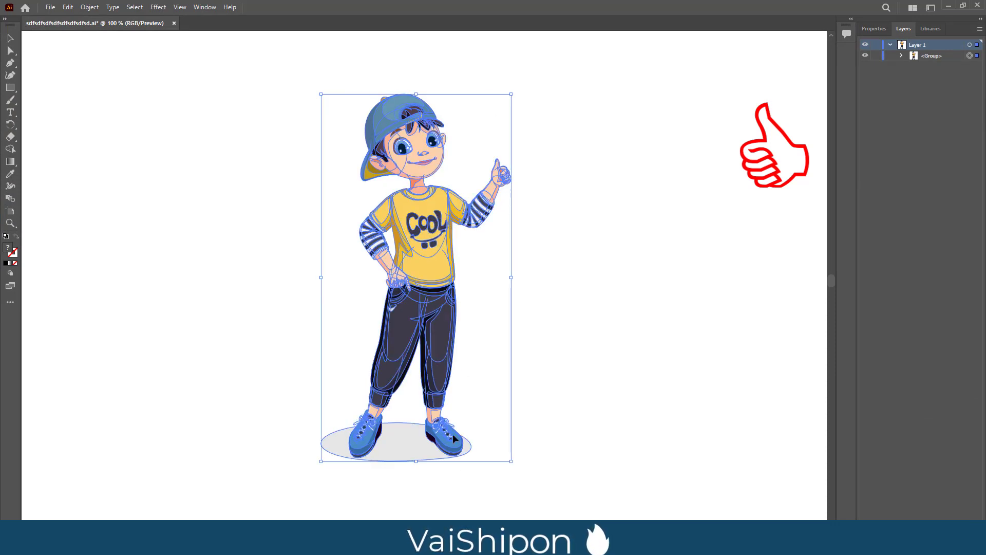
click(481, 543)
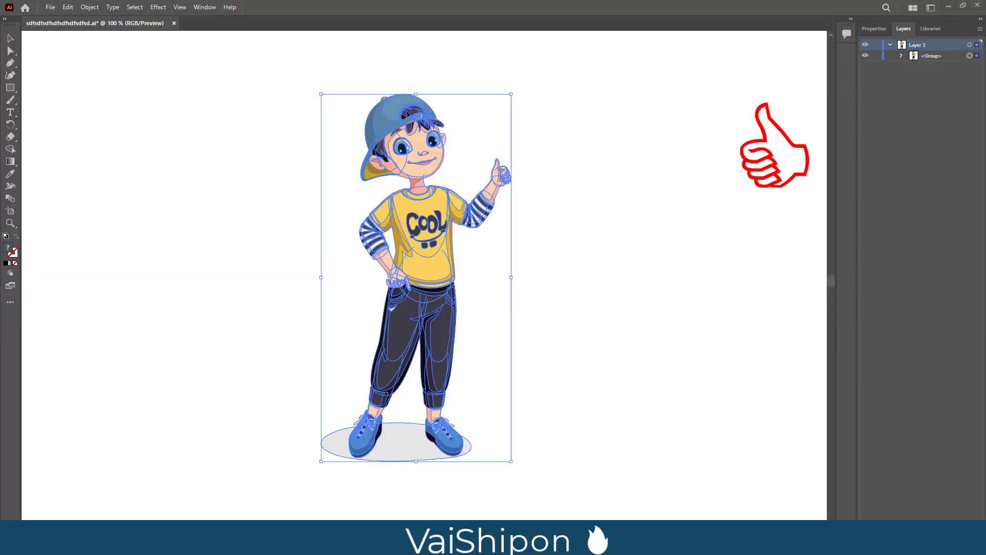
click(462, 544)
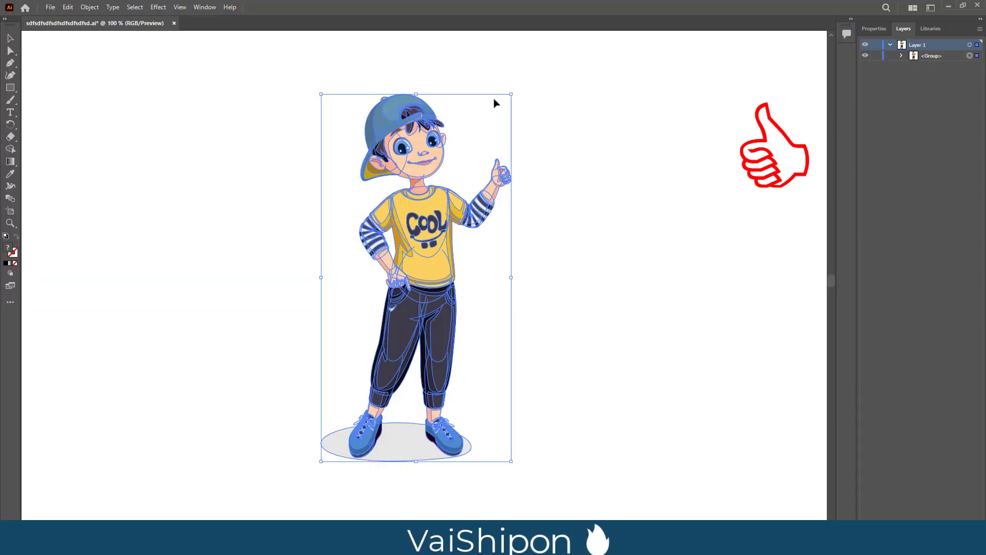
drag(512, 96, 518, 110)
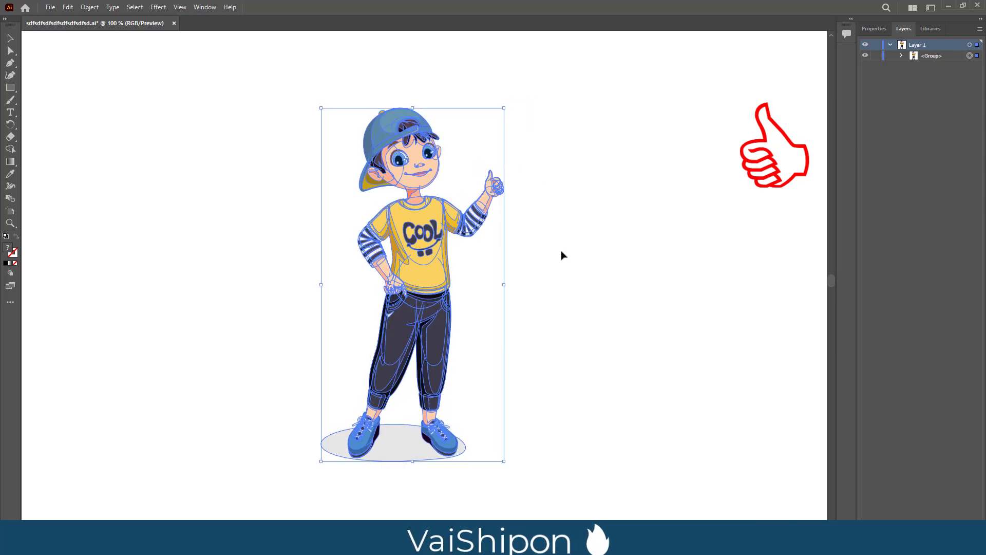
click(405, 154)
drag(252, 69, 591, 439)
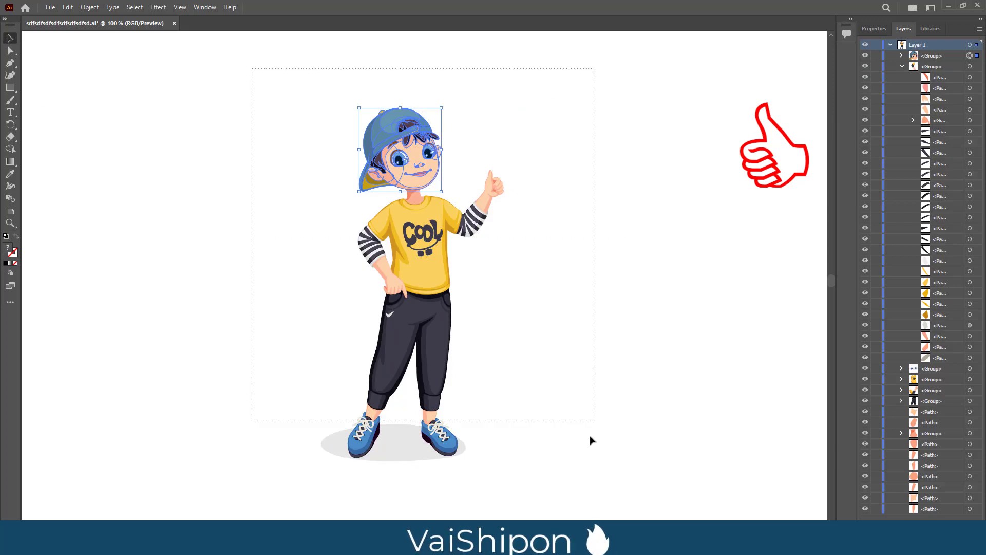
right_click(390, 313)
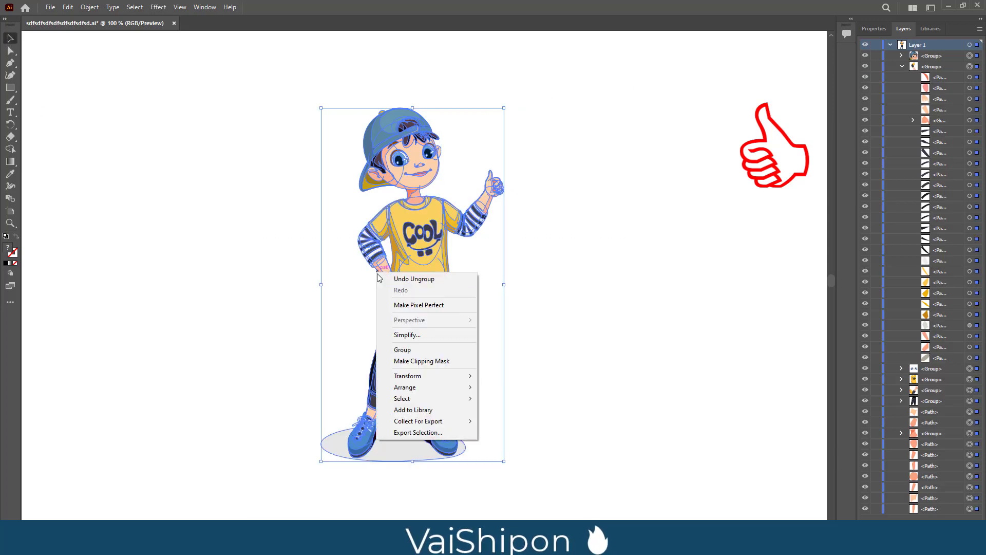
click(403, 349)
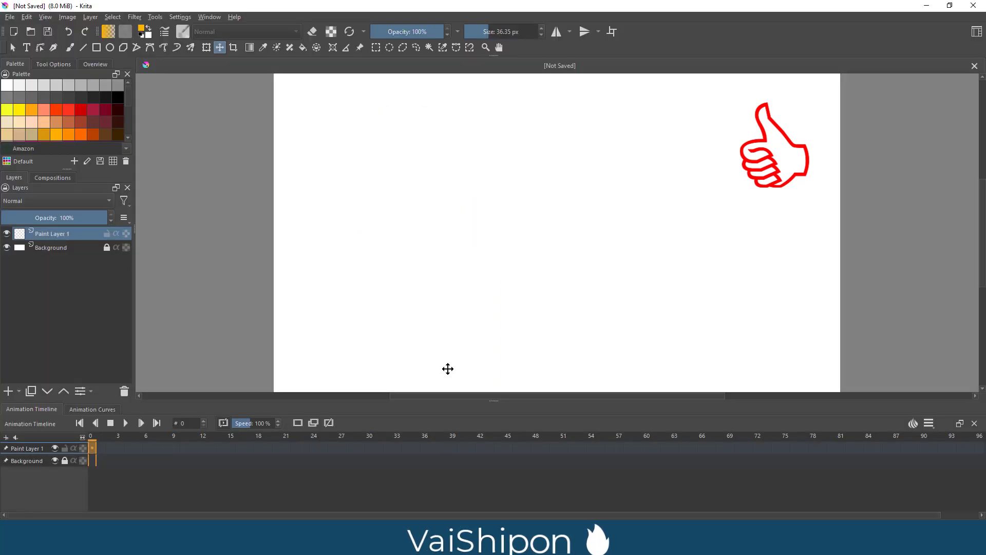
- Paste the boy into Krita as a layer renamed Main, faded to 39% opacity
key(ctrl+v)
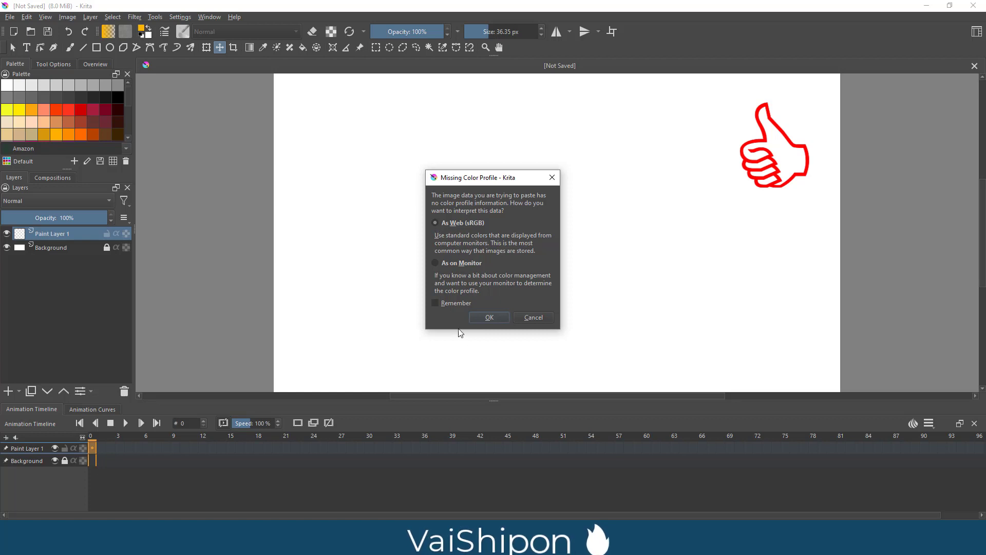
click(490, 317)
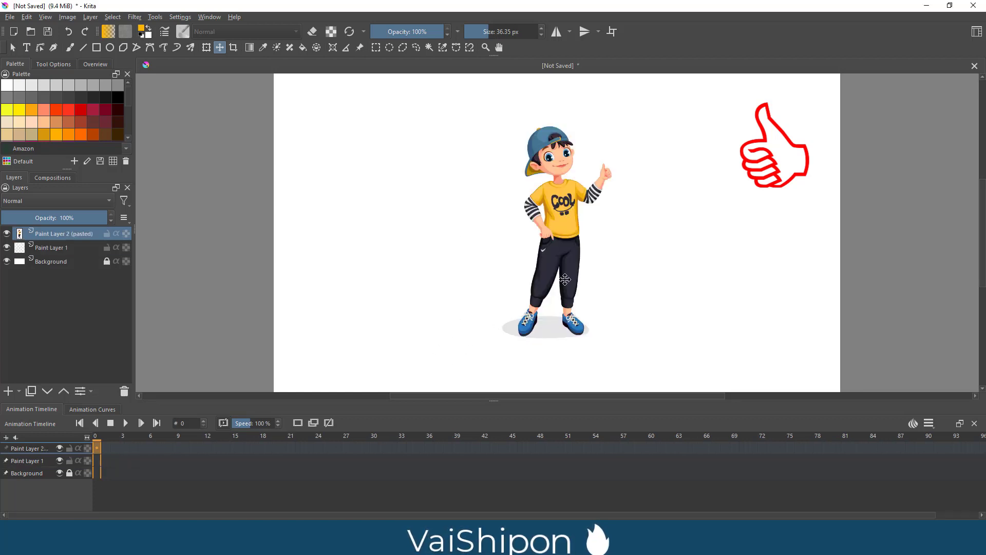
key(plus)
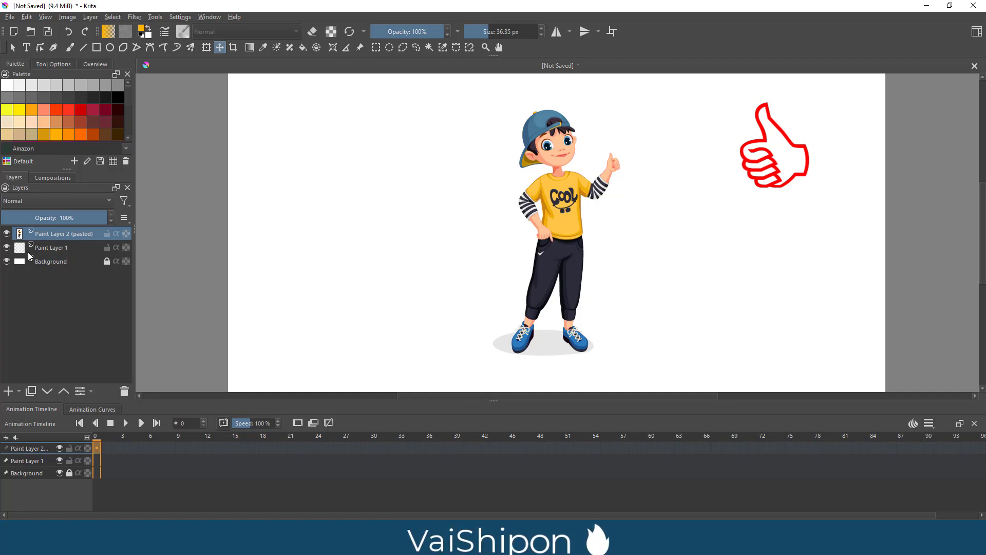
double_click(45, 236)
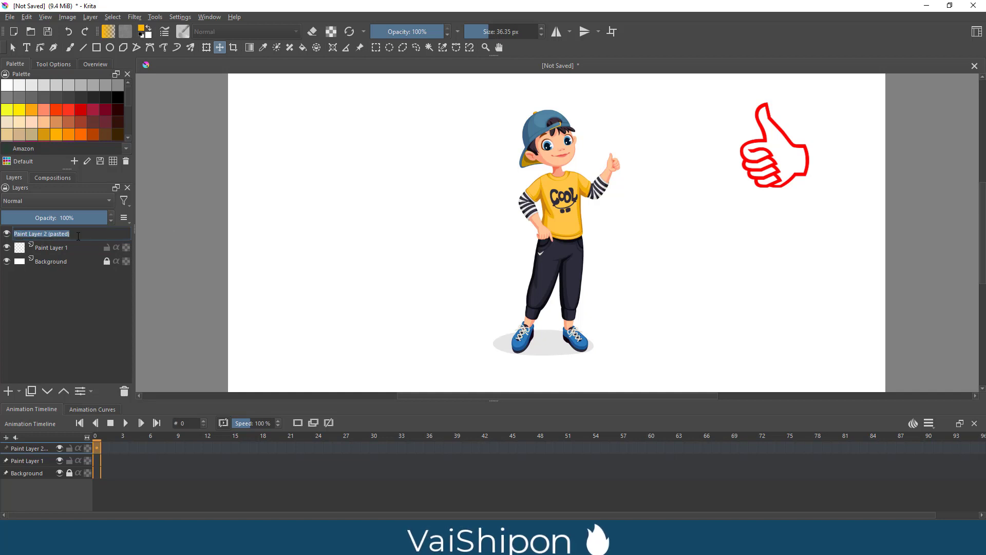
text(Main)
key(Return)
mouse_move(64, 218)
mouse_down()
mouse_move(84, 218)
mouse_move(36, 218)
mouse_up()
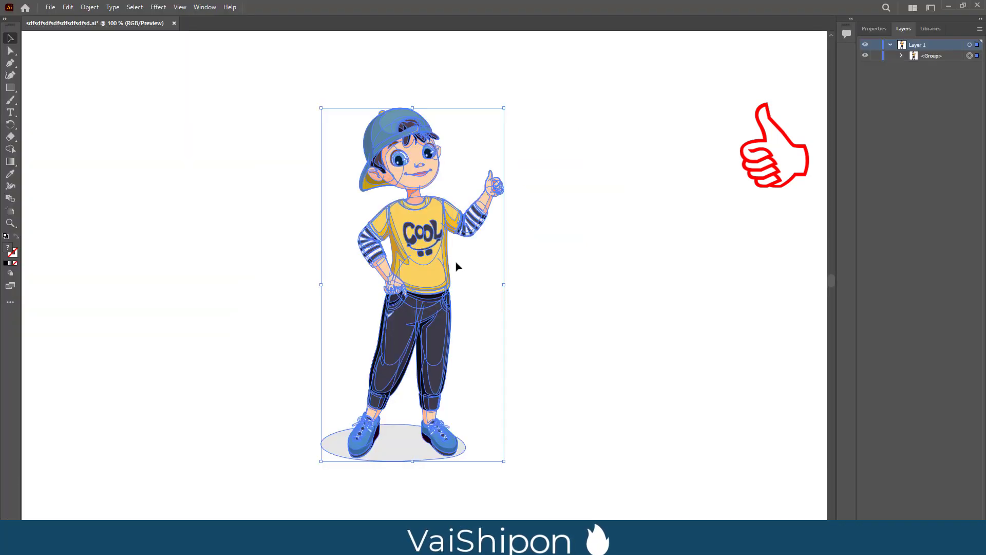
- Ungroup the boy into separate parts and copy just the head group
right_click(423, 257)
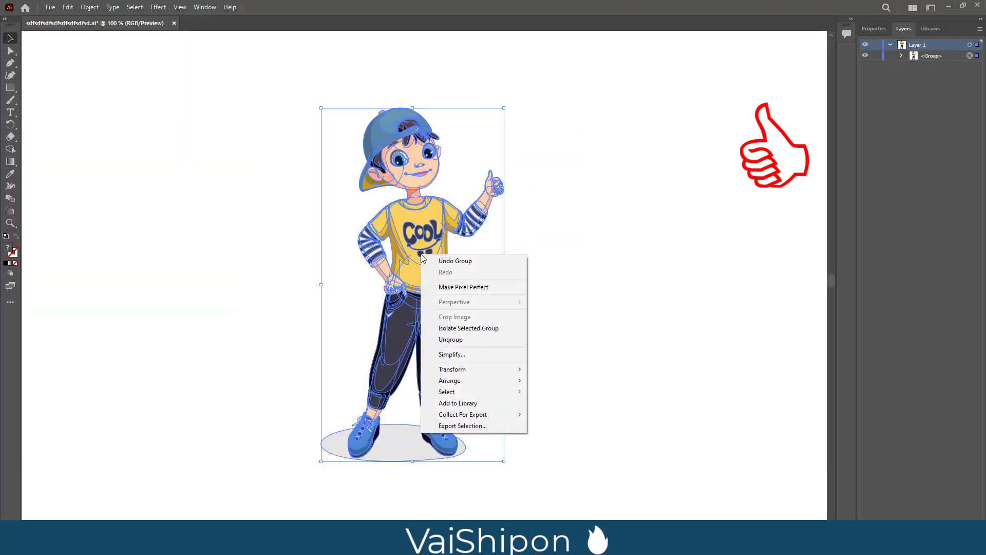
click(451, 339)
click(605, 315)
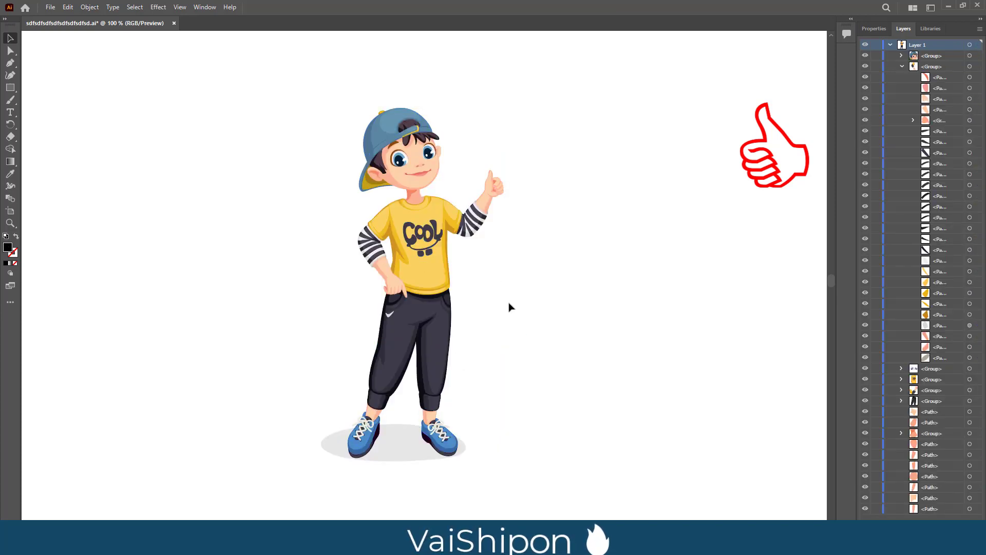
click(415, 175)
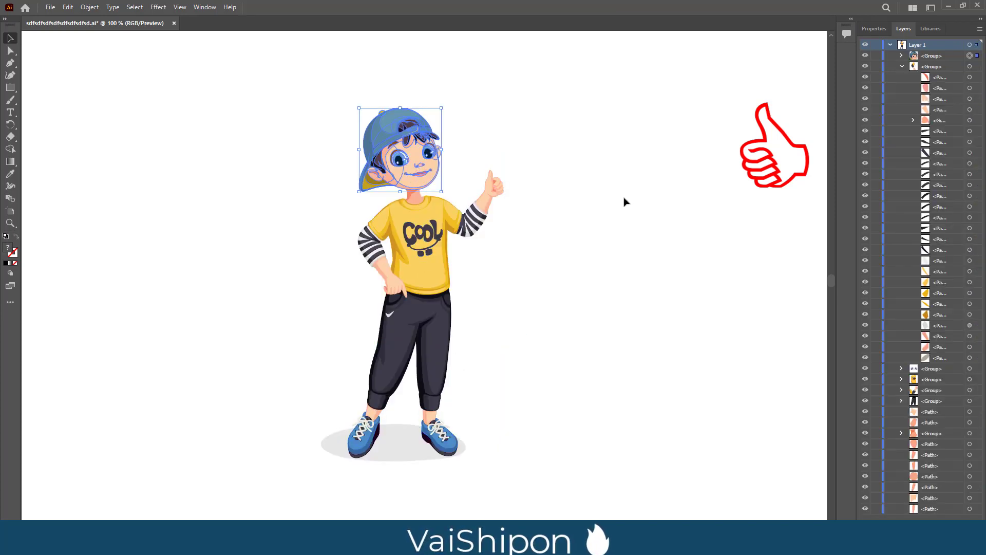
key(ctrl+shift+b)
key(ctrl+shift+b)
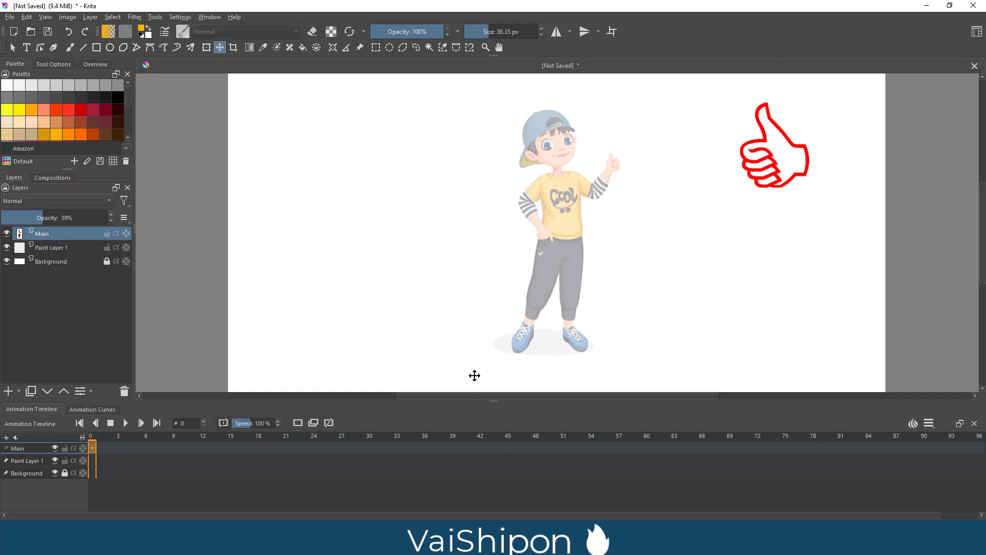
- Paste the head into Krita as its own layer using Web sRGB colours
key(ctrl+v)
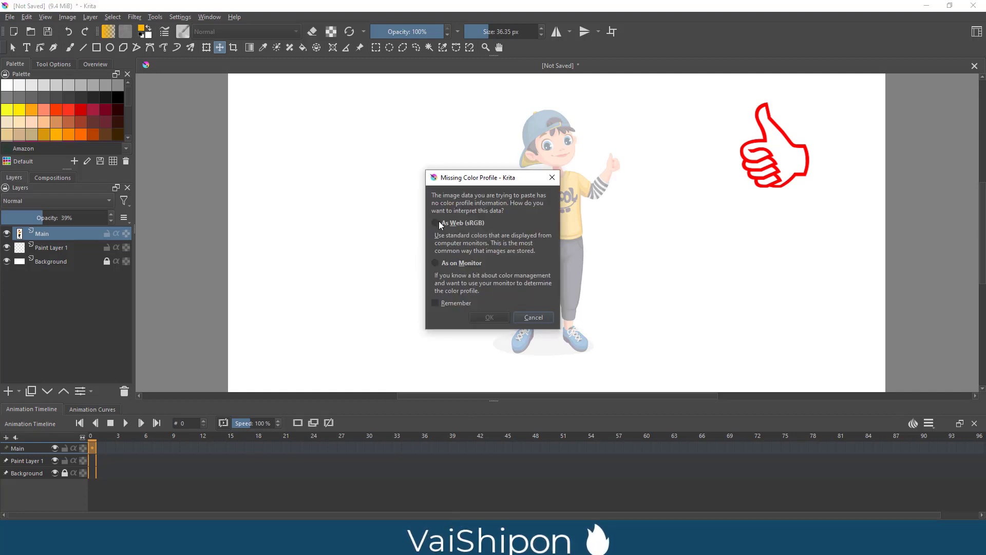
click(440, 224)
click(488, 317)
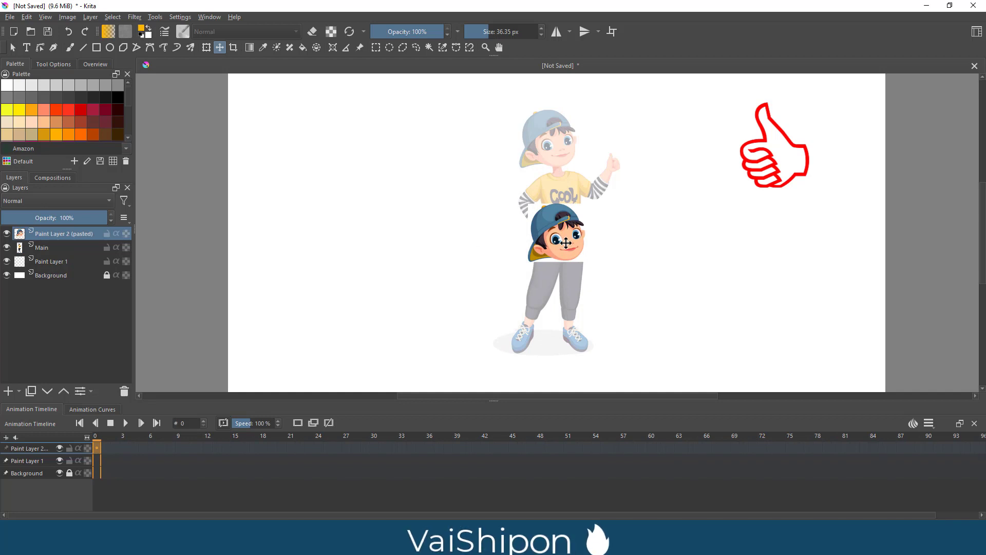
mouse_move(564, 238)
mouse_down()
mouse_move(563, 250)
mouse_move(563, 233)
mouse_up()
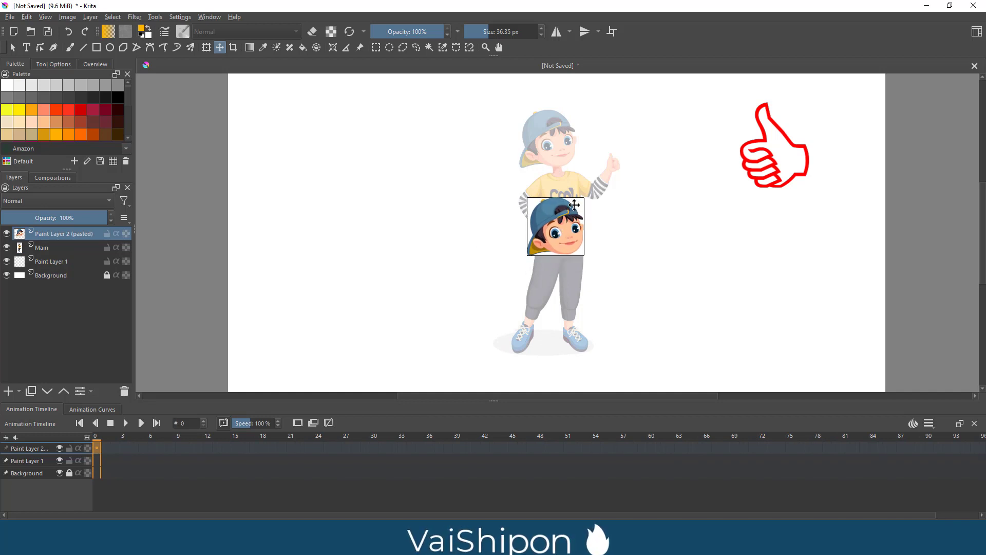
- Clear the head's white corners with the Magic Wand and align it over the faded body's head
click(429, 48)
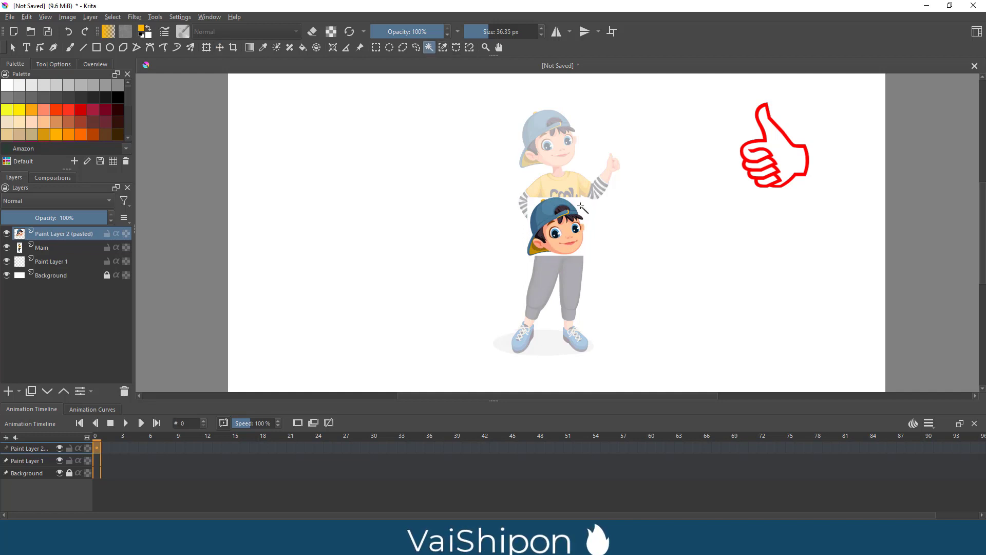
click(581, 206)
click(584, 246)
click(537, 237)
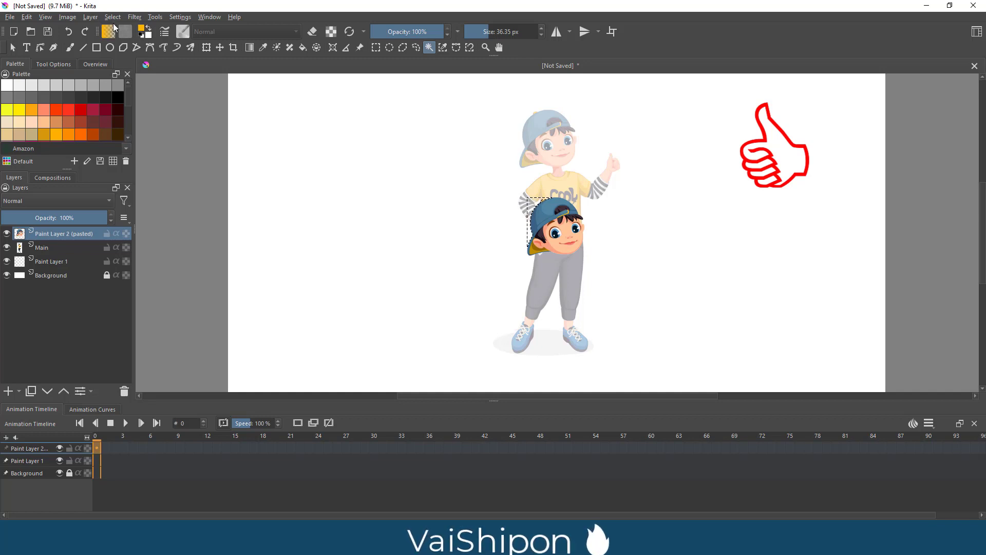
key(ctrl+shift+a)
click(220, 49)
mouse_move(556, 237)
mouse_down()
mouse_move(567, 204)
mouse_move(549, 151)
mouse_up()
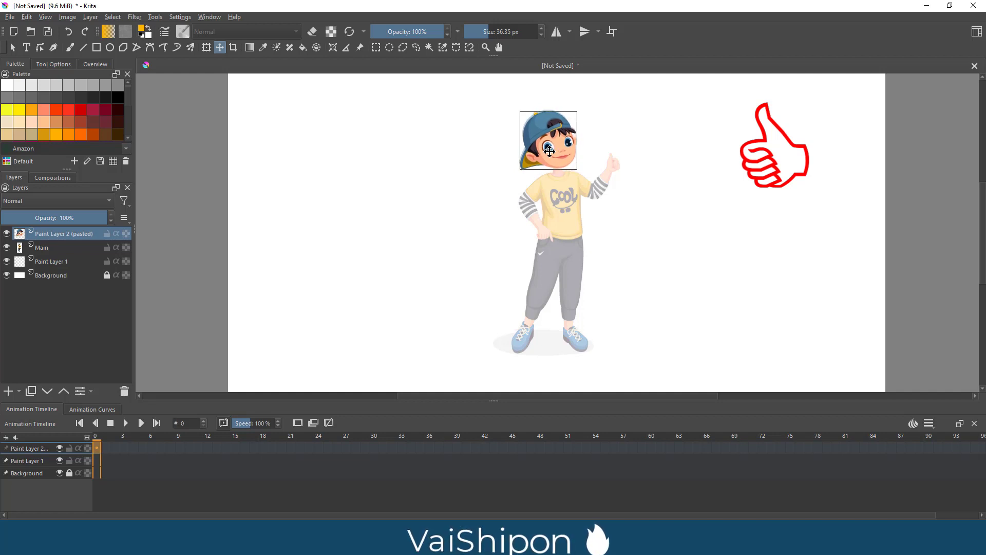
drag(549, 150, 549, 150)
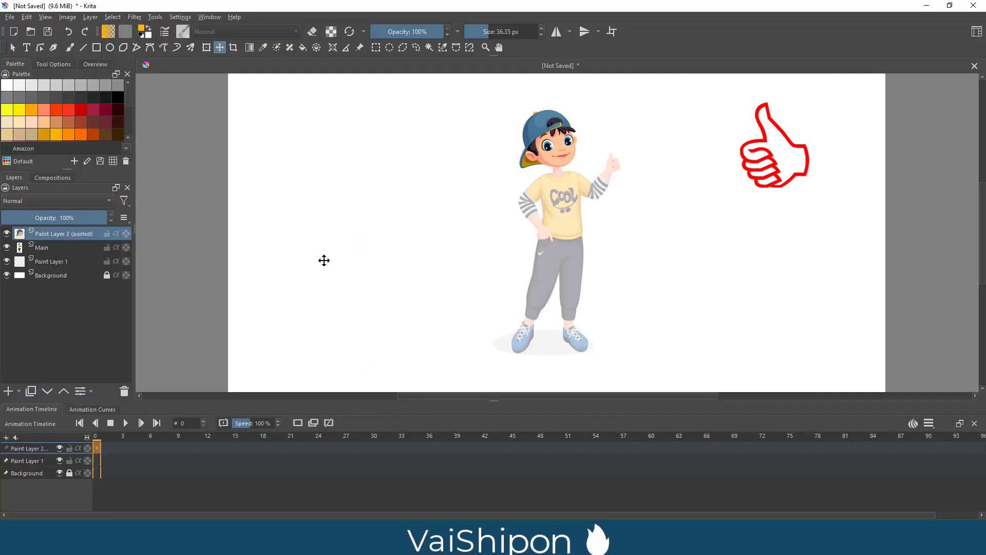
- Rename the pasted Paint Layer 2 to 'Head' and clear the selection around the head
double_click(59, 234)
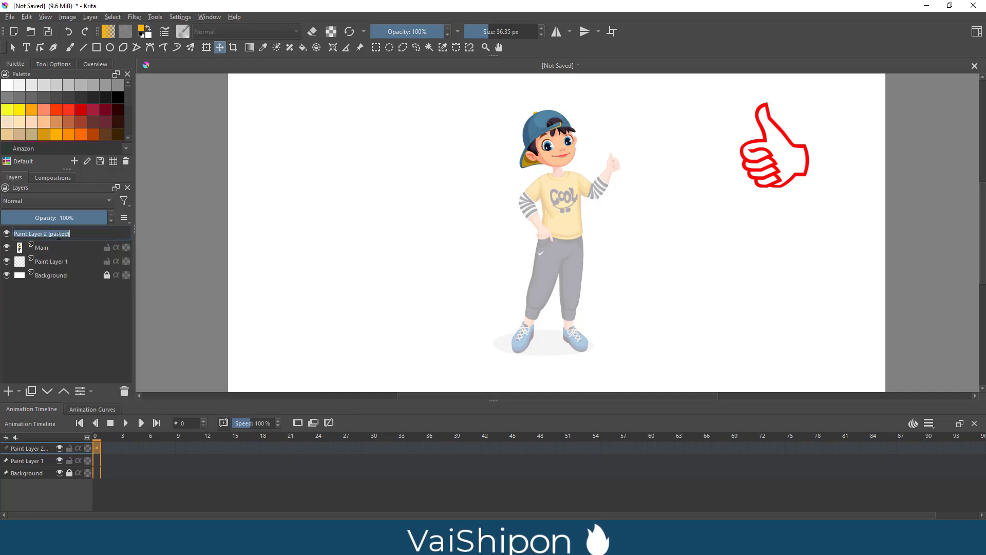
text(Head)
key(Return)
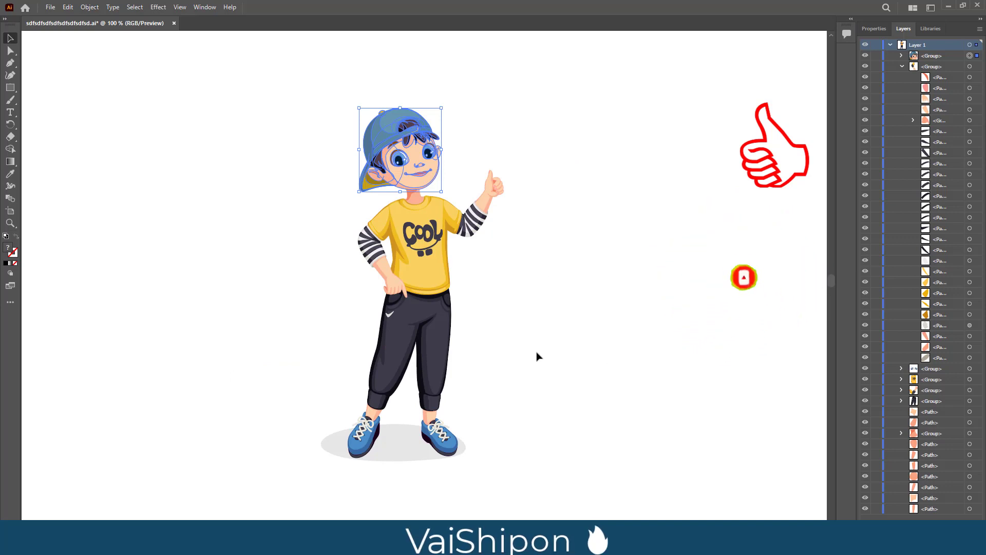
click(534, 355)
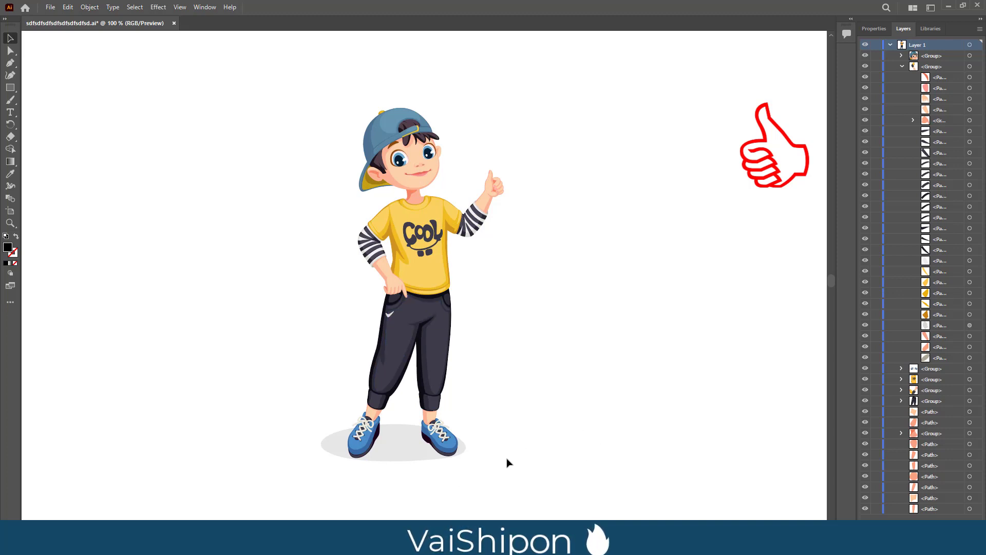
- Select the shoes, shadow and lower leg paths; delete them, then undo the deletion
click(439, 446)
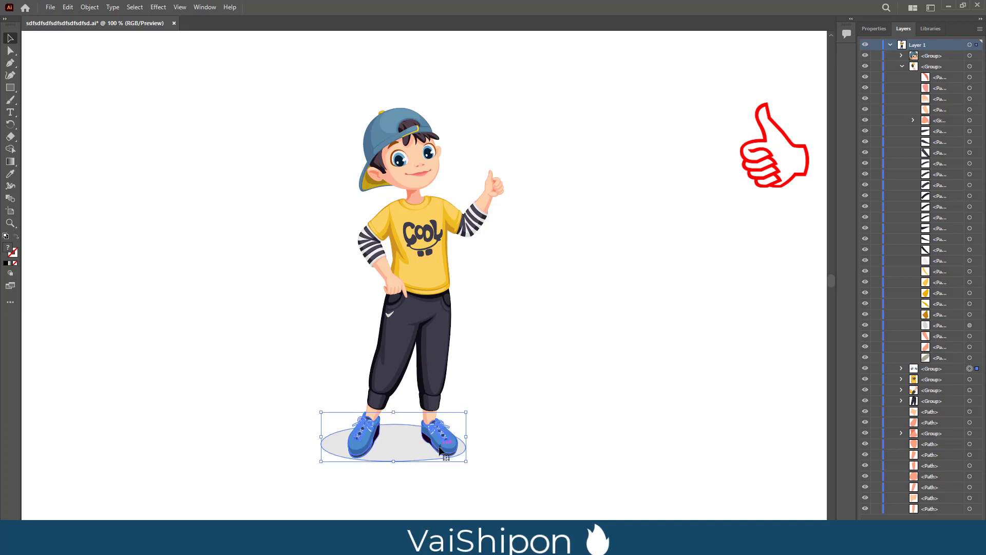
shift+click(433, 396)
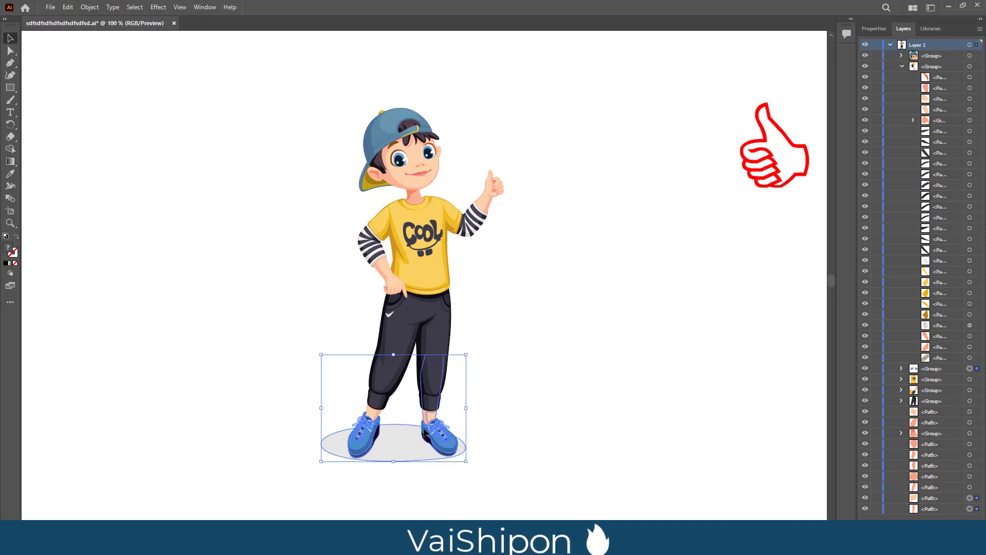
shift+click(380, 414)
shift+click(380, 415)
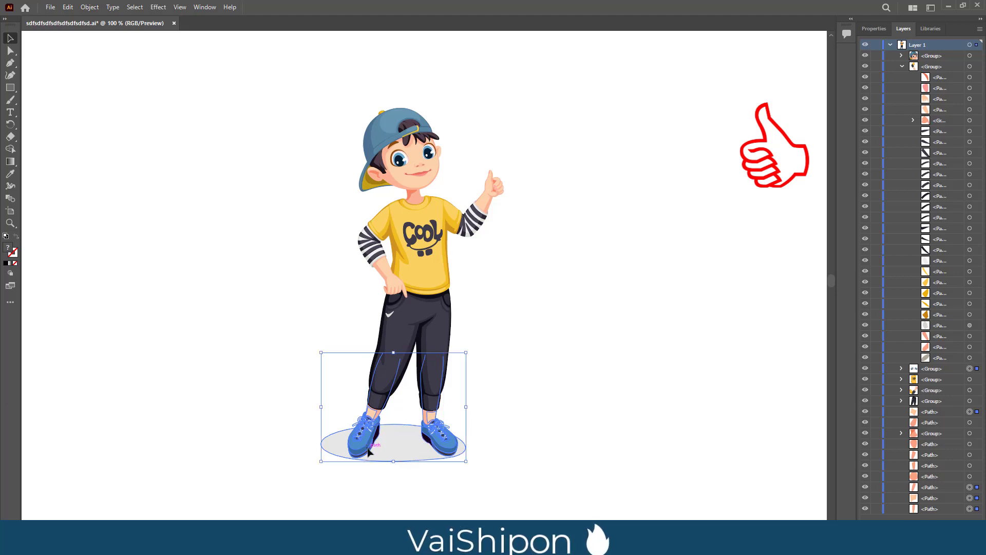
shift+click(424, 448)
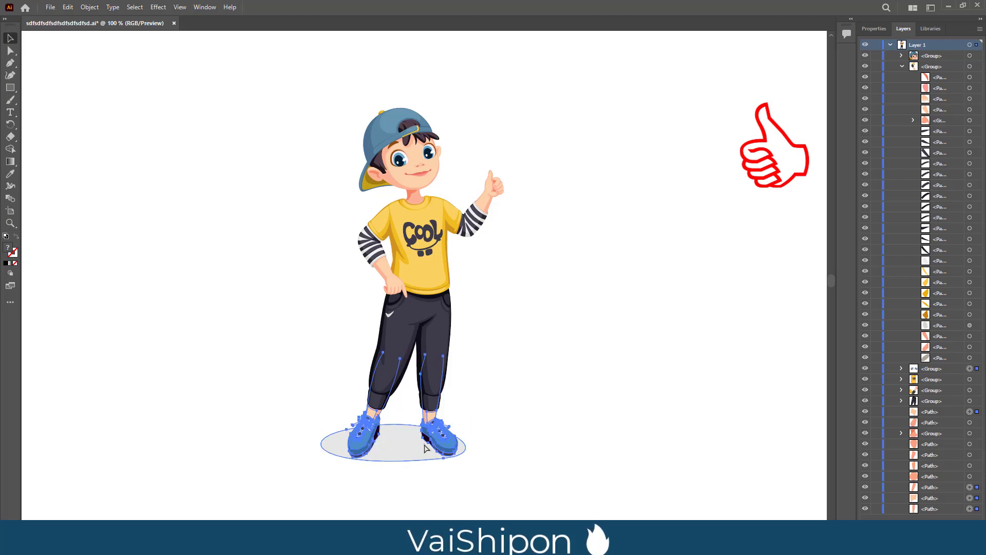
key(Delete)
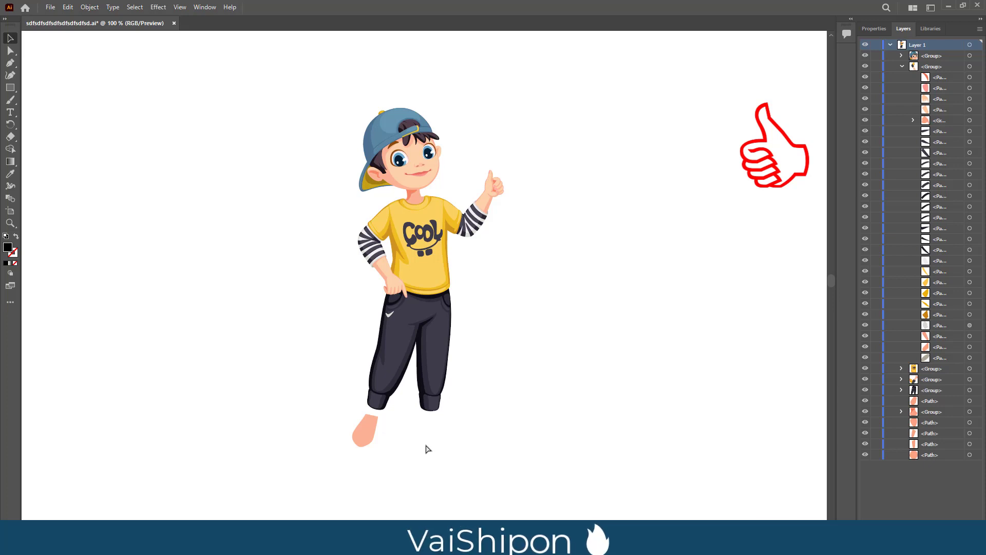
key(ctrl+z)
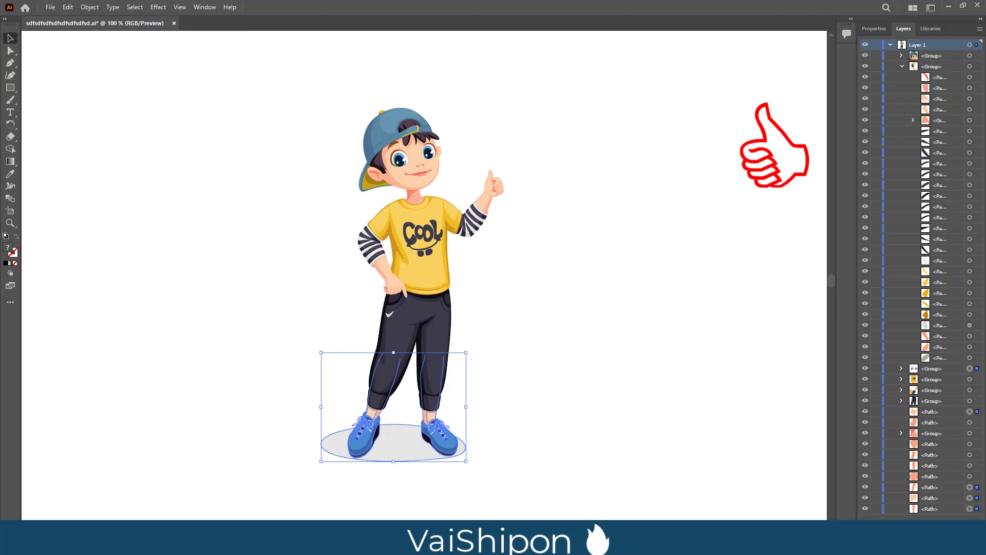
- Group the selected leg, shoe and shadow paths and select the new group
click(478, 488)
right_click(422, 396)
click(447, 291)
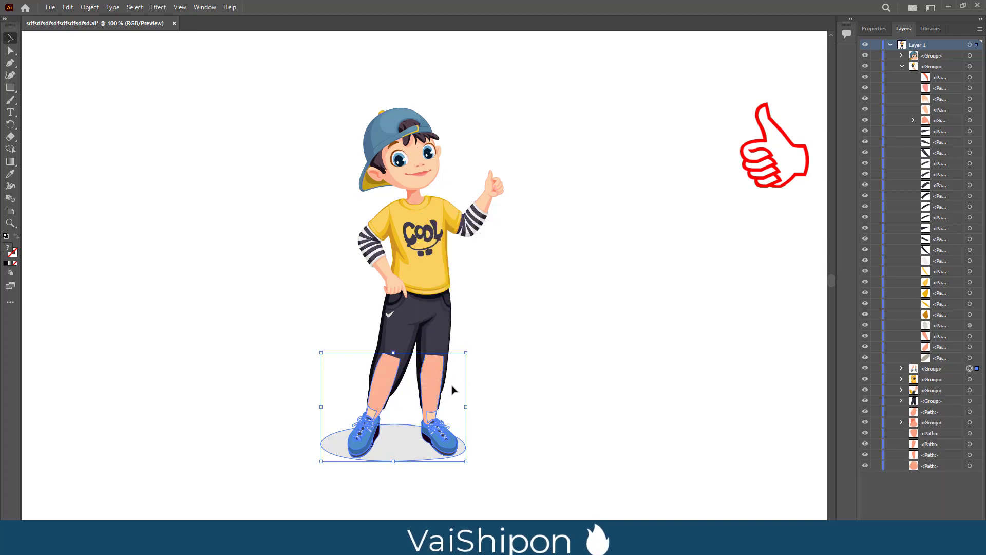
click(461, 440)
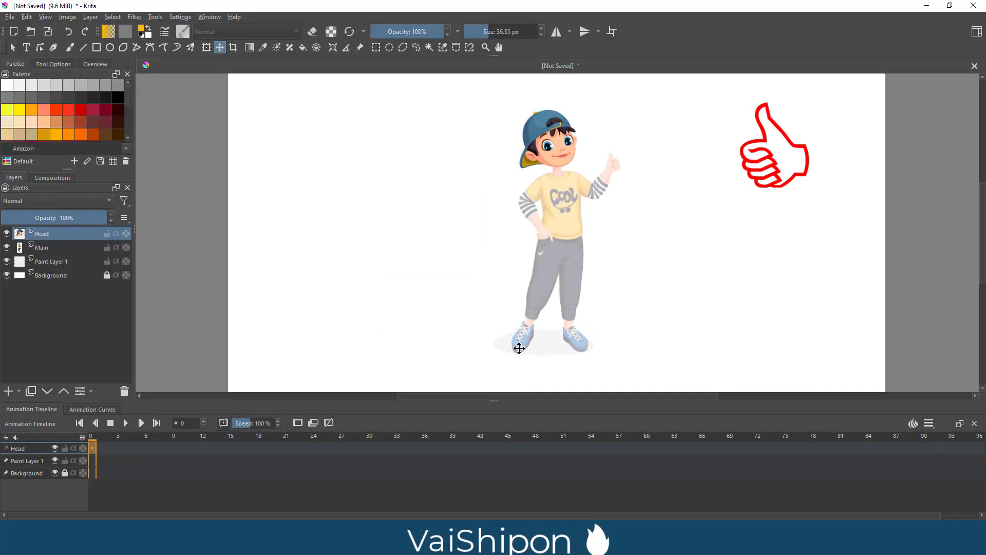
- Paste the legs as a new sRGB layer and clear the white areas around them
key(ctrl+v)
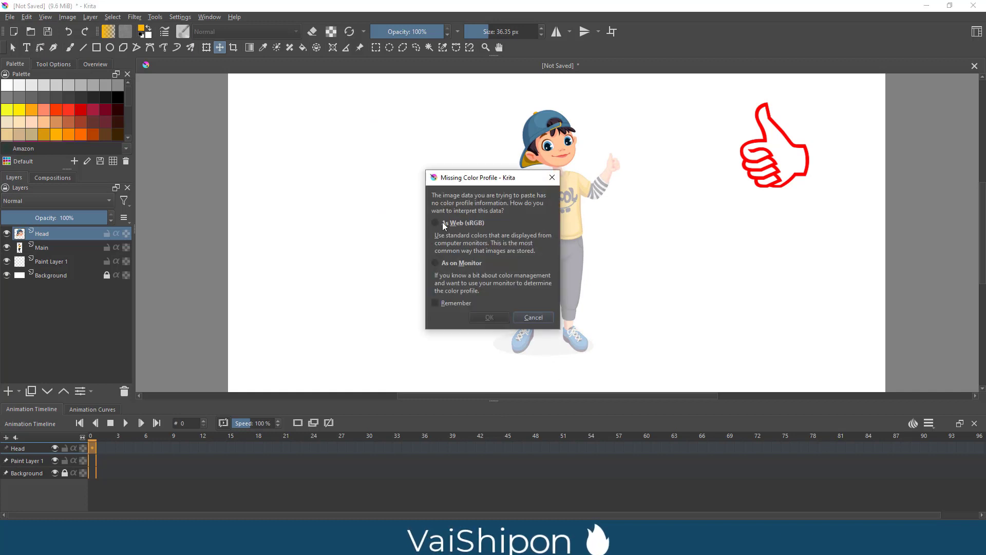
click(435, 222)
click(483, 317)
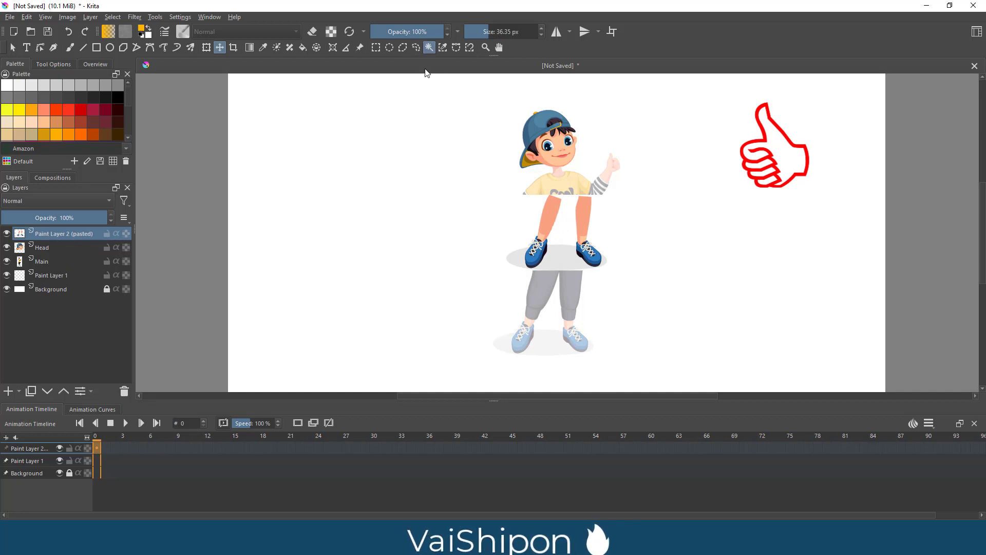
click(429, 48)
click(564, 230)
key(Delete)
click(537, 225)
key(Delete)
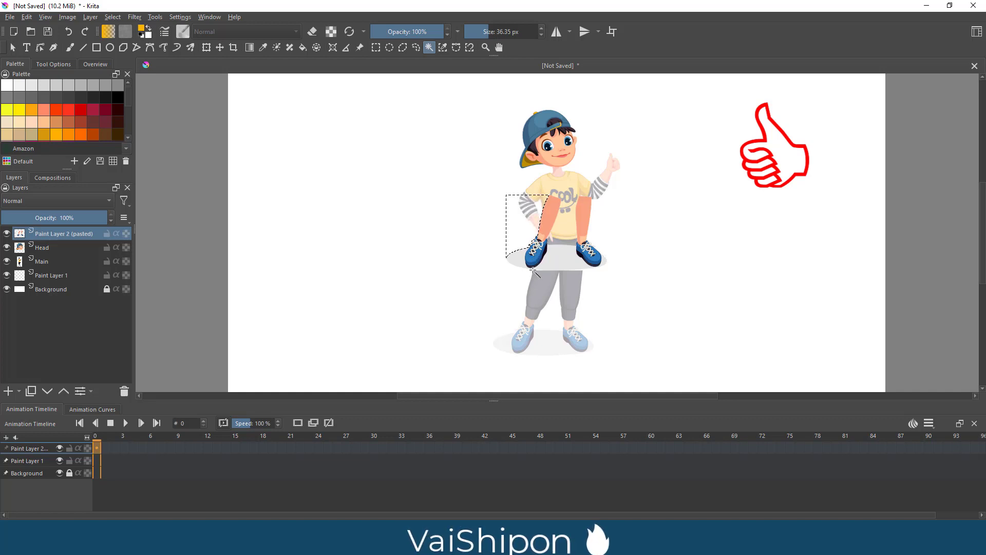
- Move the pasted legs layer down onto the grey trousers
key(ctrl+a)
key(ctrl+c)
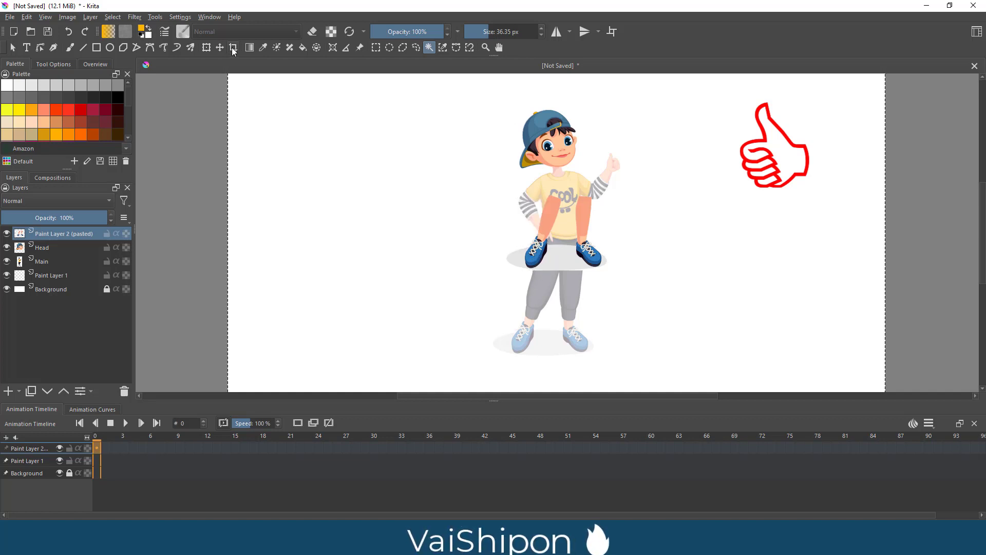
click(220, 48)
drag(564, 224, 552, 308)
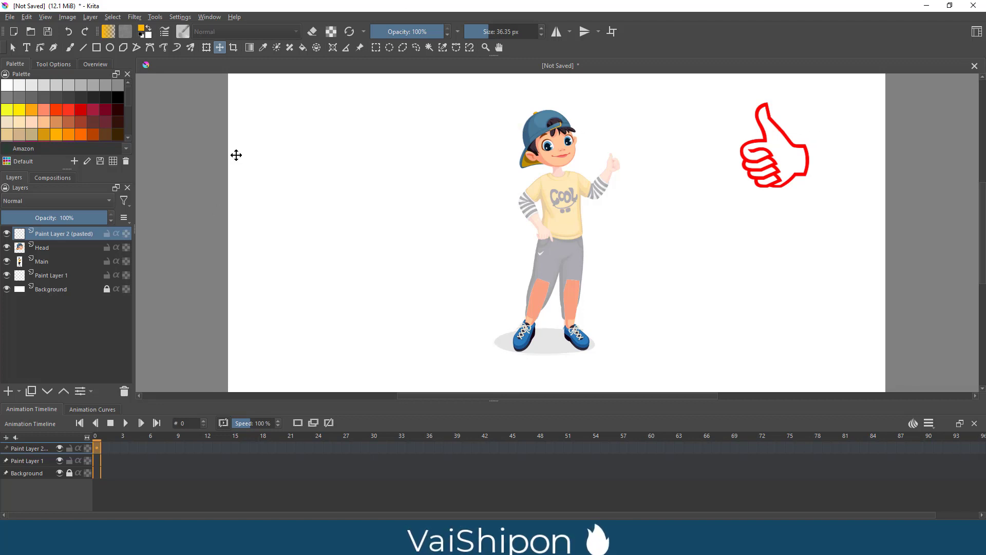
click(9, 17)
- Save As 'hdfshdfhdfhf' in Krita document (*.kra) format
click(15, 72)
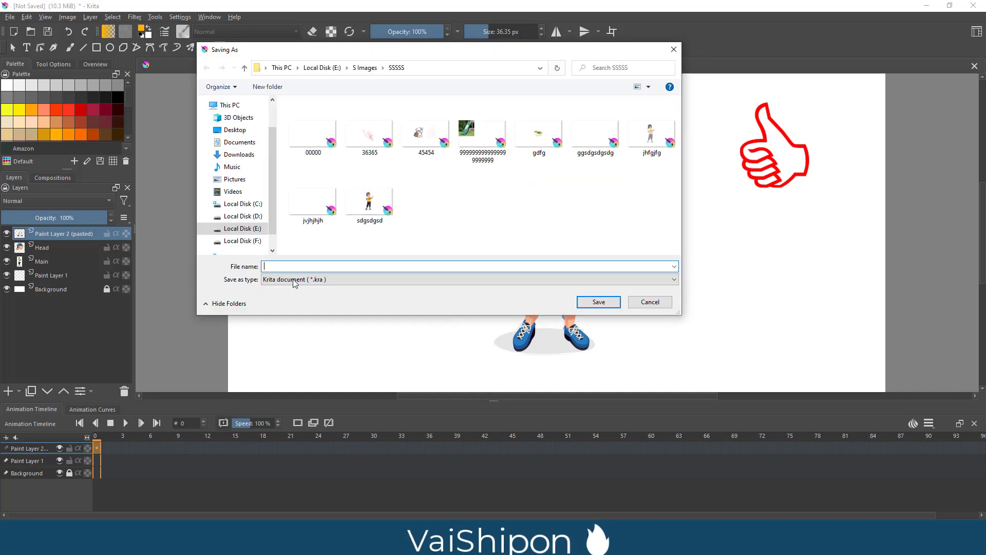
click(344, 267)
text(fshdfhdfhf)
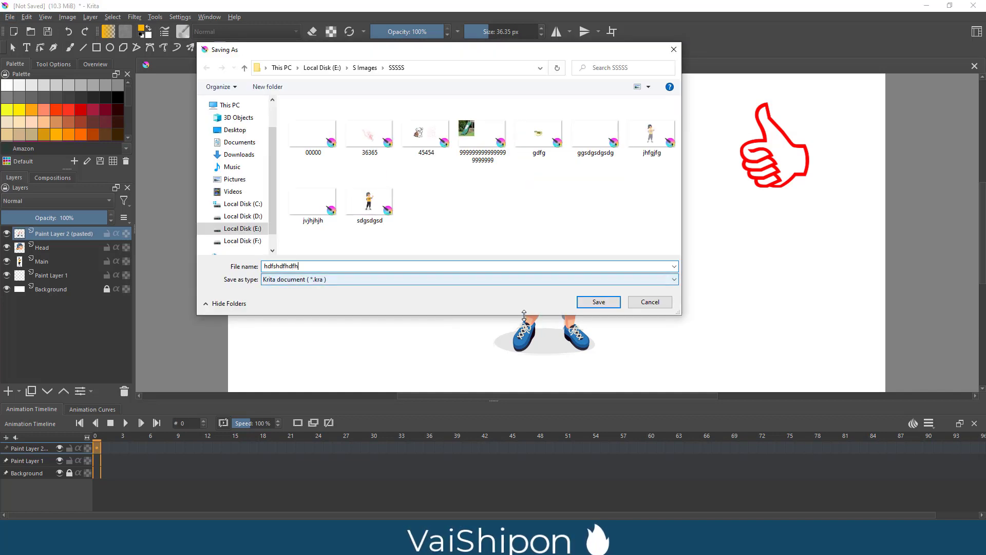
click(599, 301)
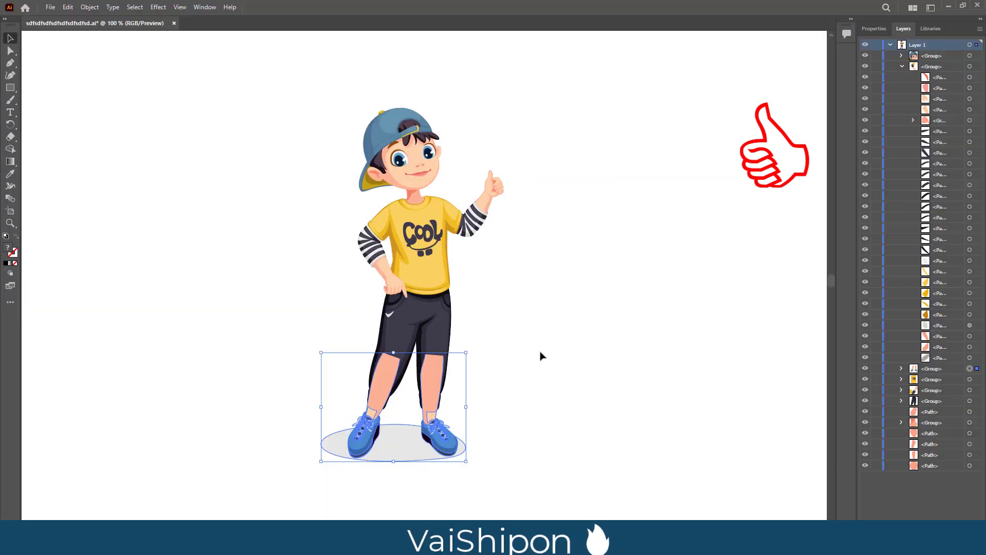
- Undo to restore the full-length trousers in Illustrator and select the trousers group
click(538, 355)
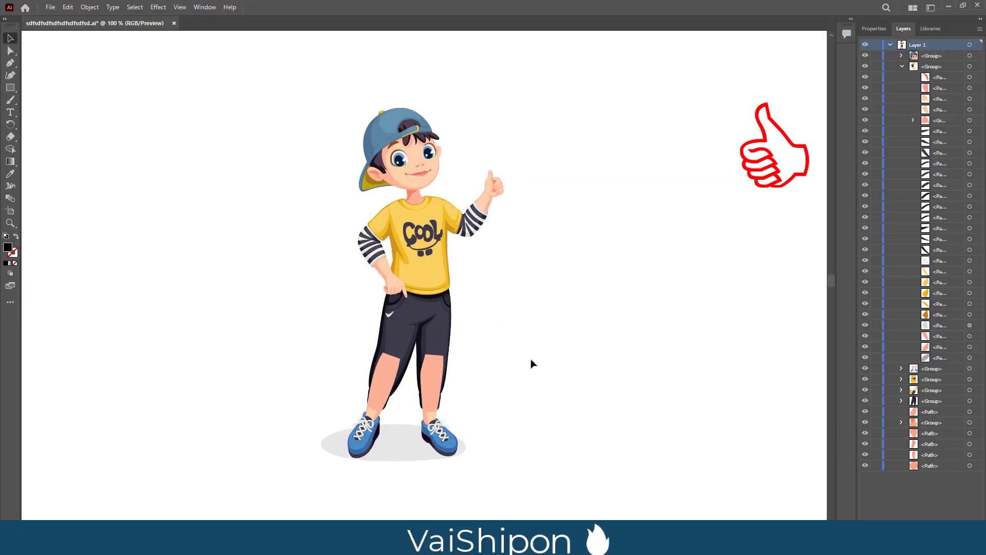
key(ctrl+z)
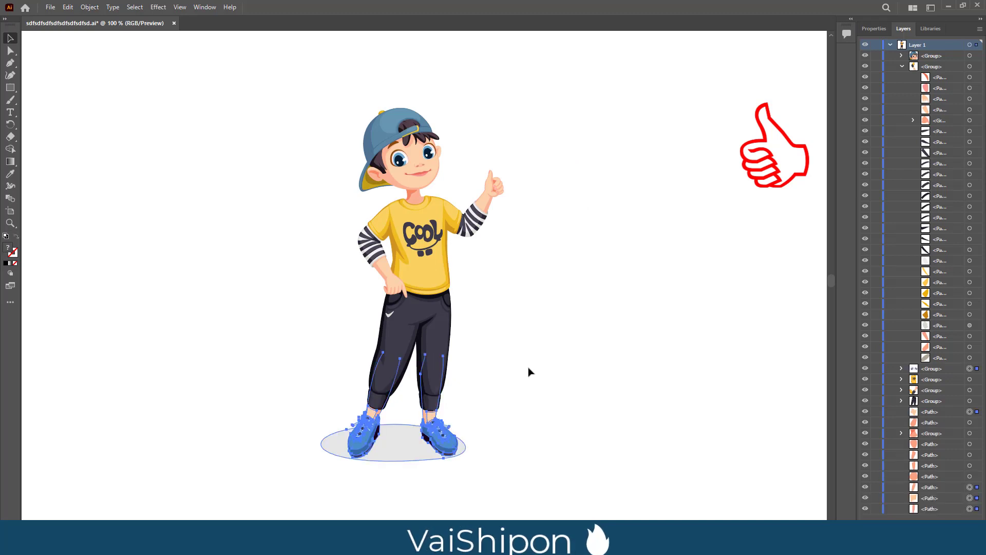
click(437, 354)
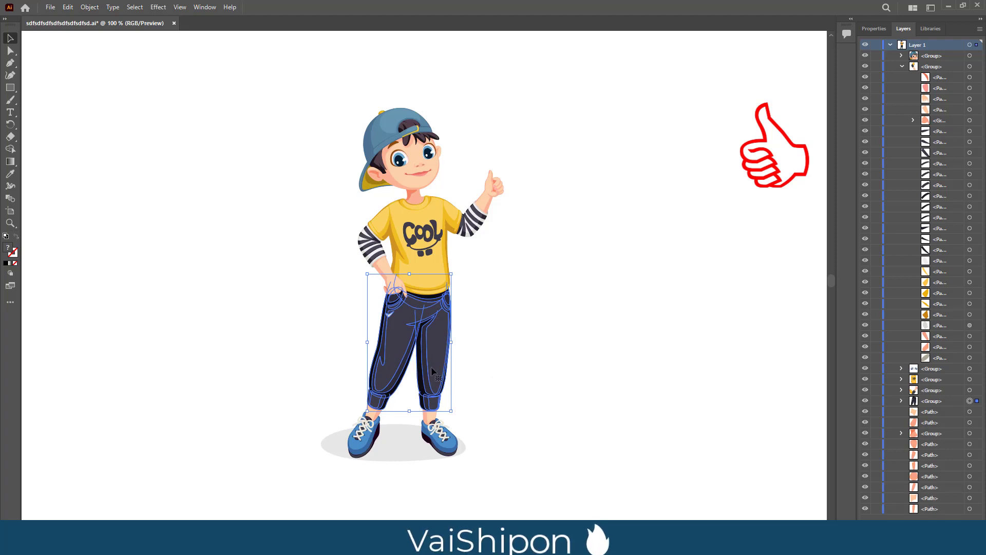
- Paste the copied trousers into Krita as a new layer
key(a)
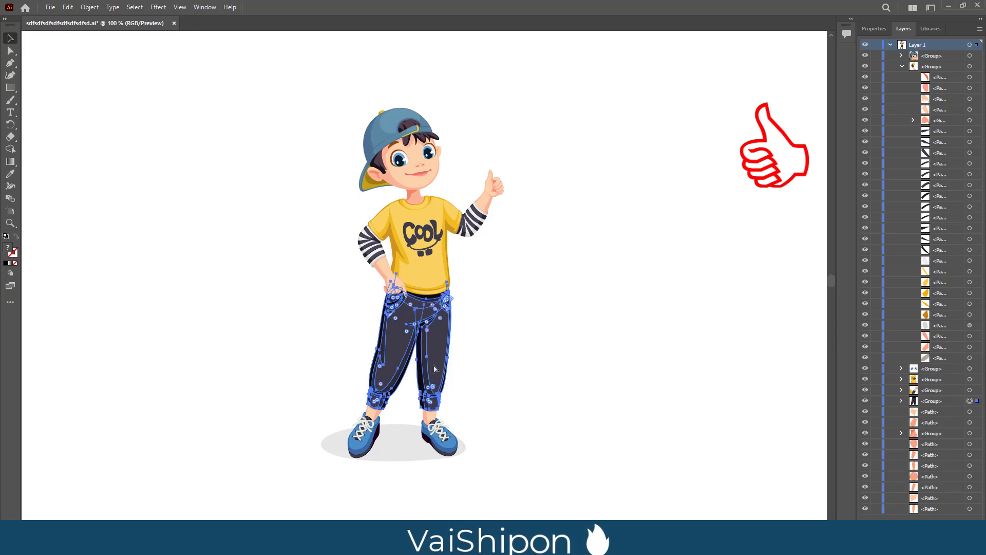
key(v)
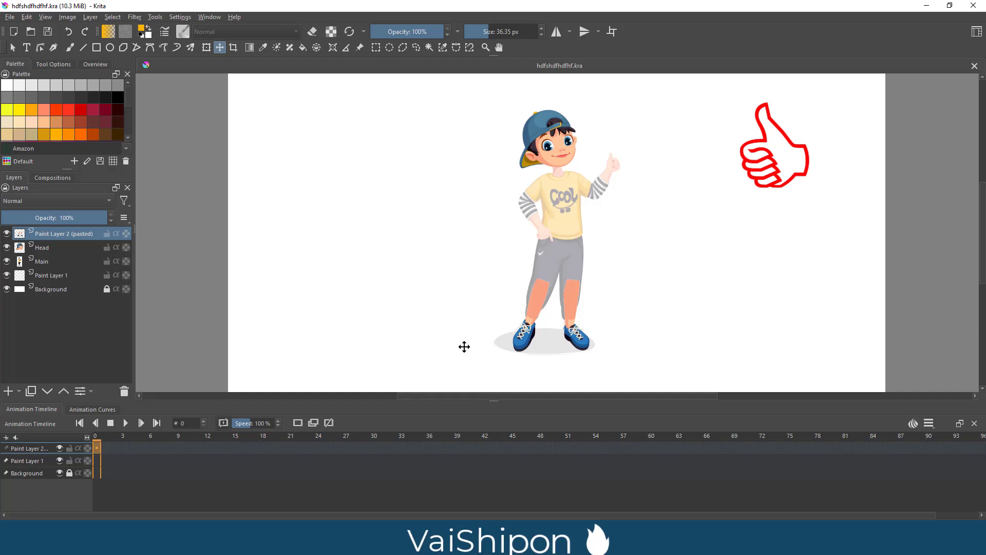
key(ctrl+v)
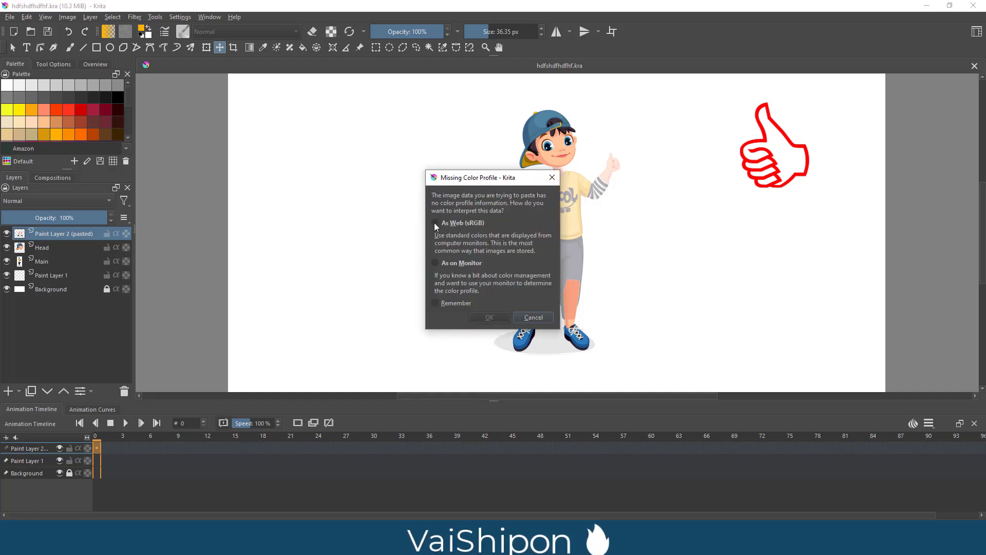
click(489, 317)
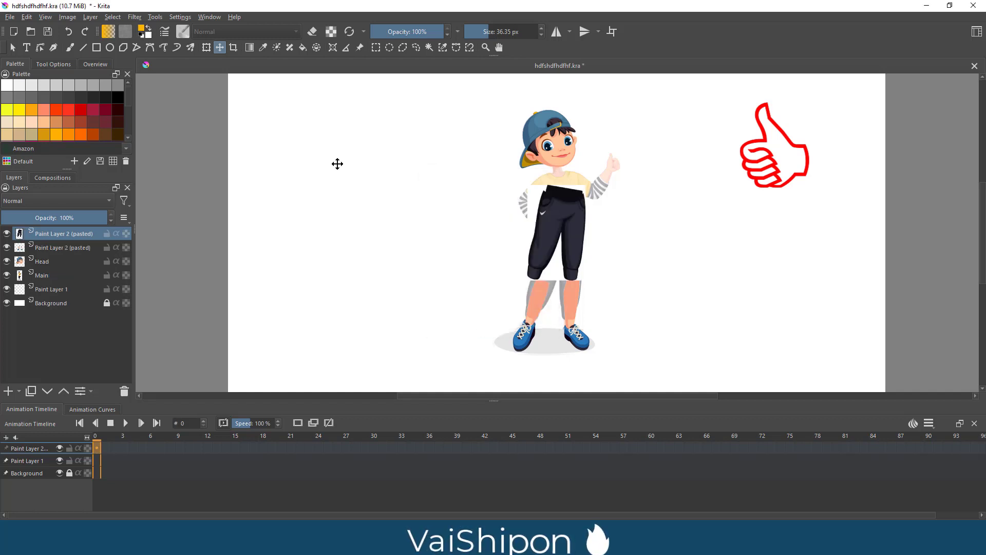
- Clear the white between the pant legs, beside the legs and at the waistband
click(428, 48)
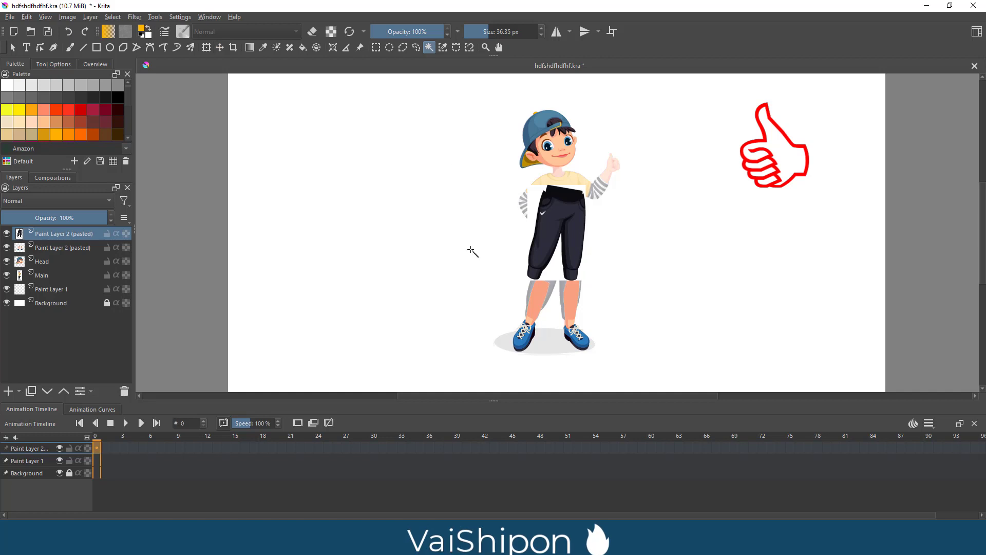
click(555, 277)
key(Delete)
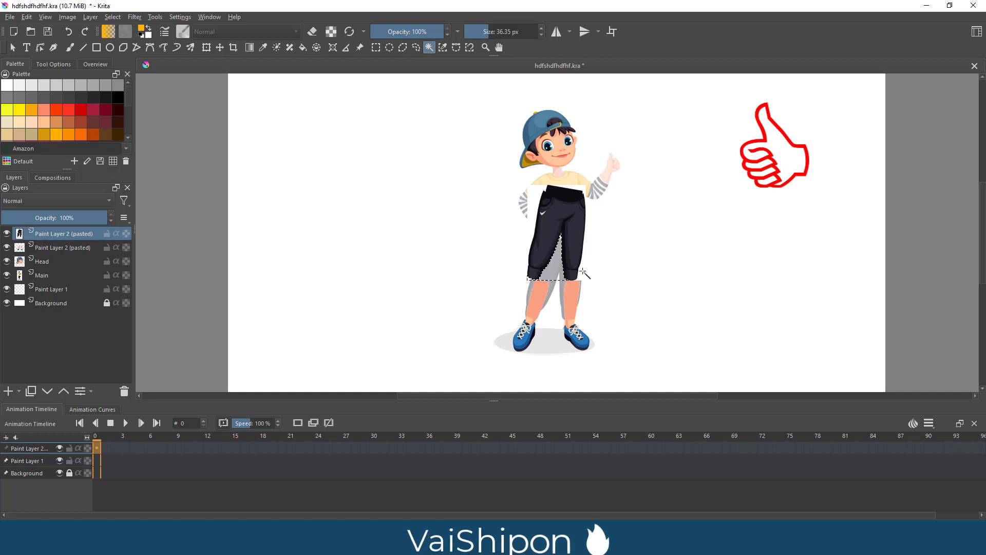
click(583, 247)
key(Delete)
click(568, 200)
key(Delete)
click(532, 241)
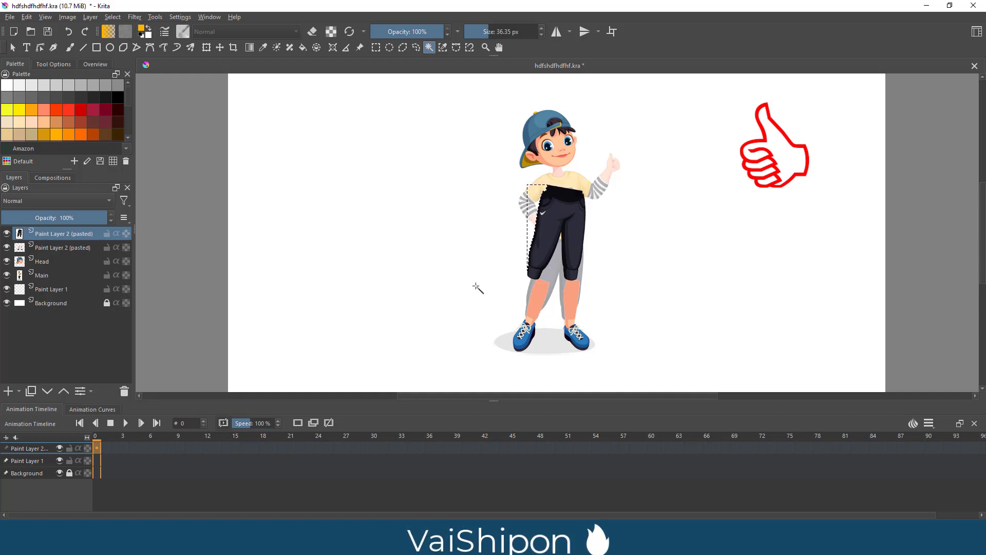
- Move the trousers down over the legs, nudge them left, and save the file
click(220, 47)
drag(556, 225, 556, 266)
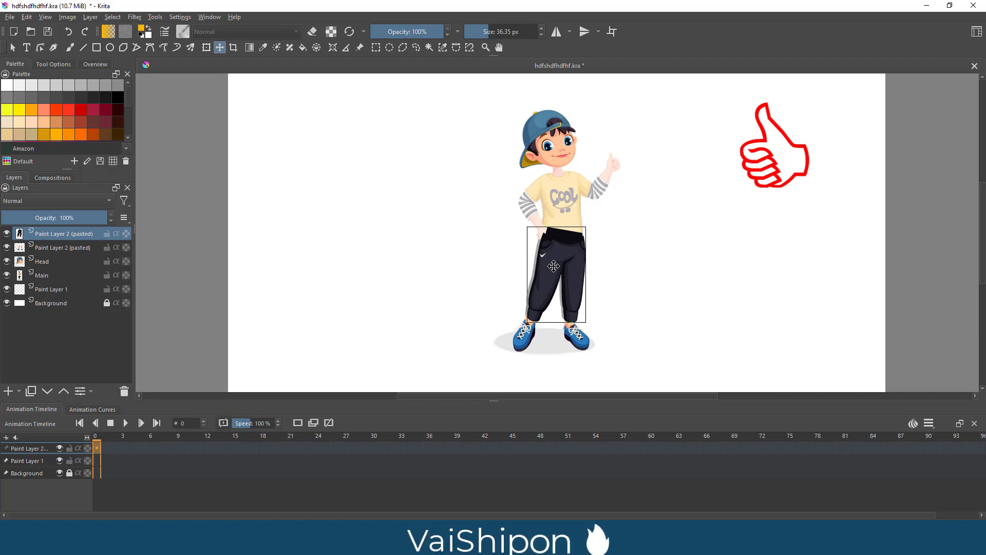
drag(552, 266, 553, 266)
key(Left)
key(Left)
key(Left)
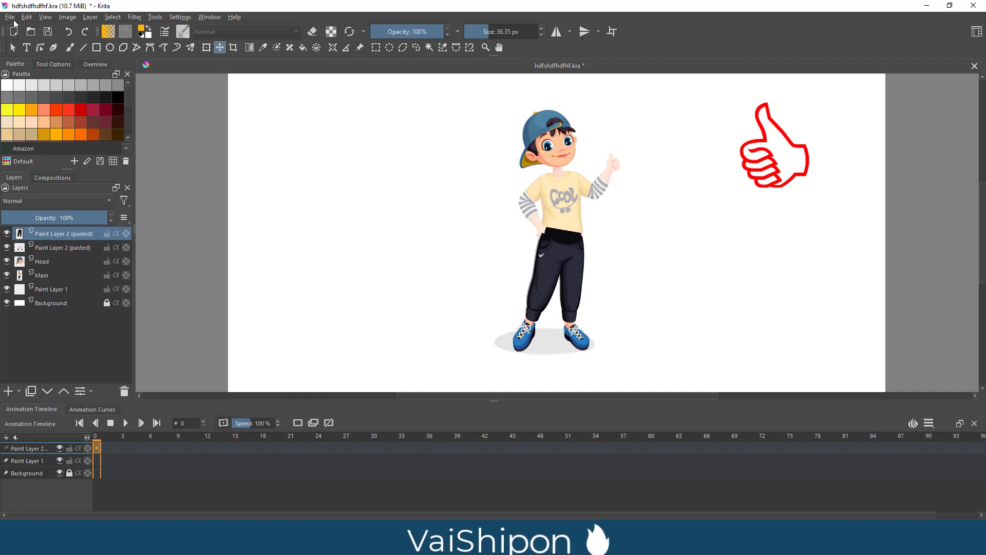
click(11, 17)
click(26, 66)
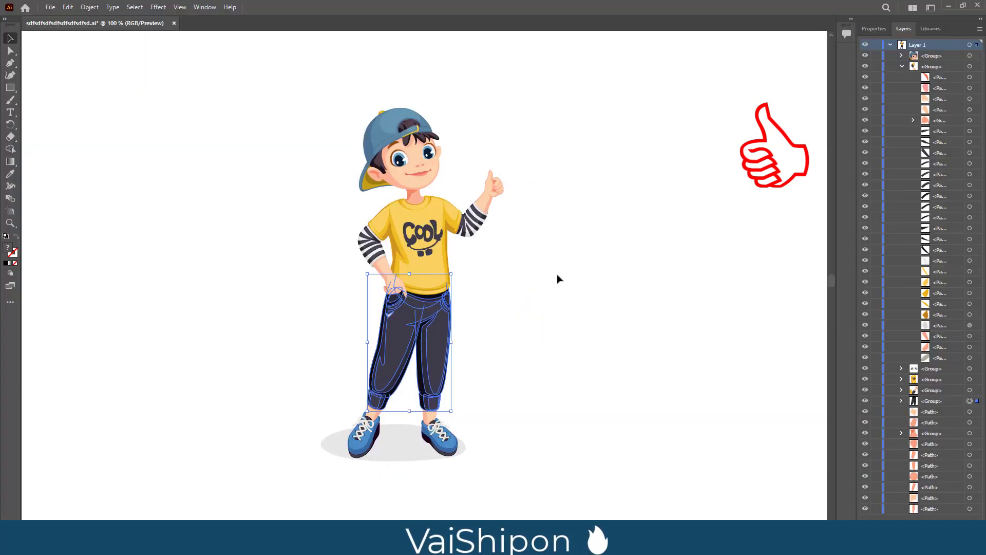
- Pick out the boy's neck group in Illustrator and copy it
click(558, 278)
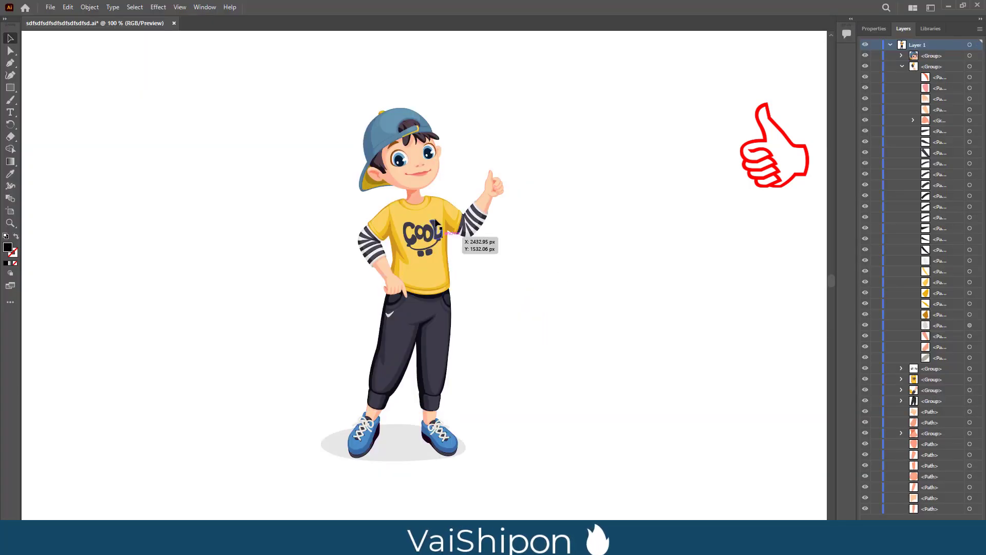
click(417, 204)
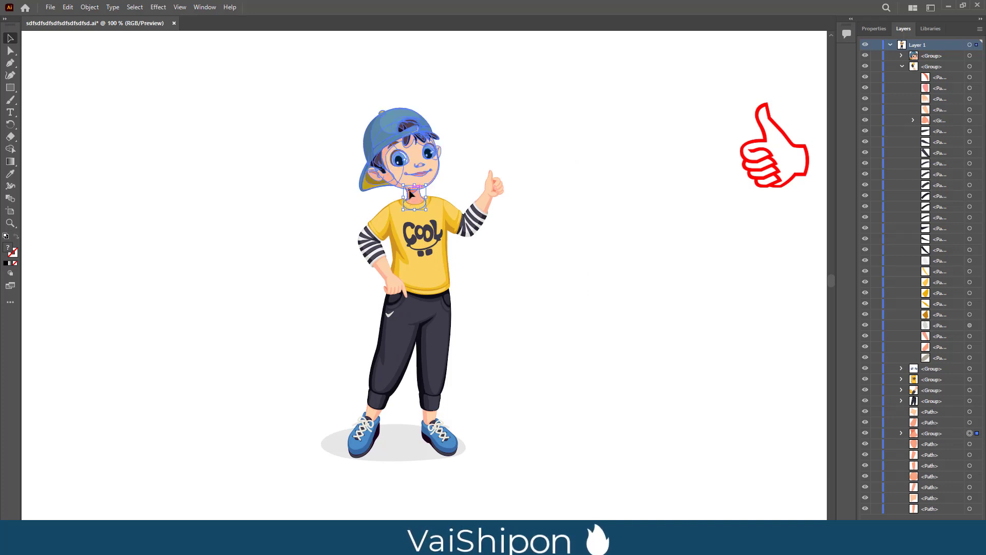
click(421, 209)
key(ctrl+shift+a)
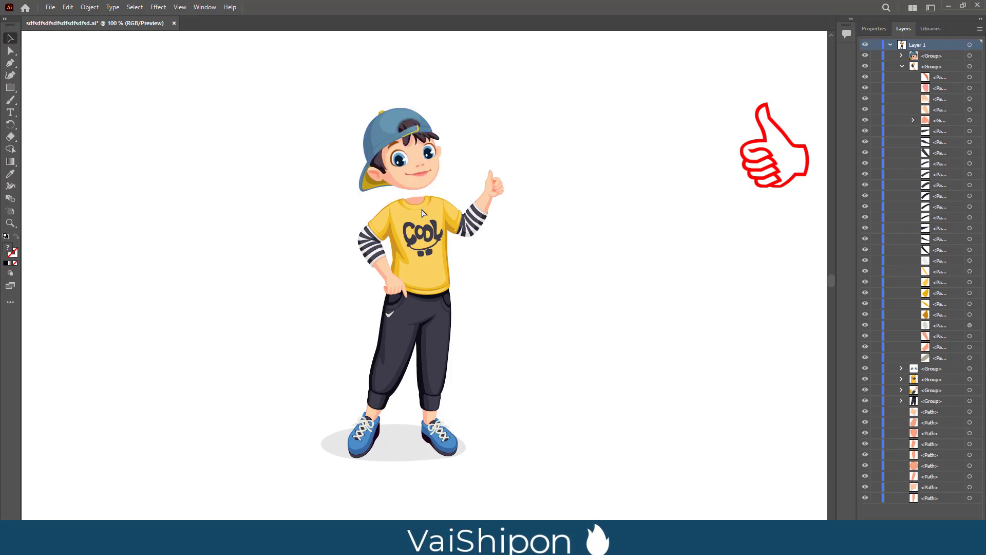
key(ctrl+z)
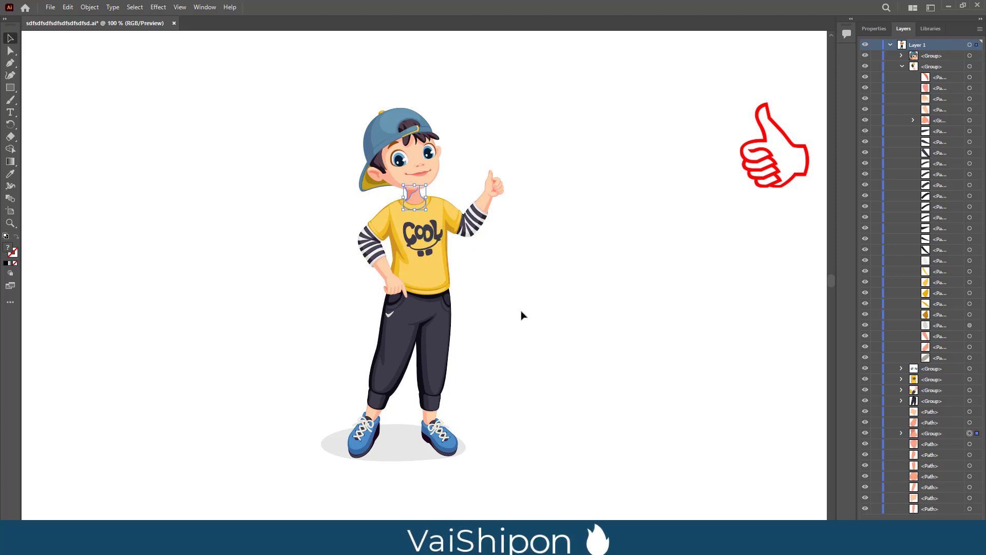
key(ctrl+shift+b)
key(ctrl+shift+b)
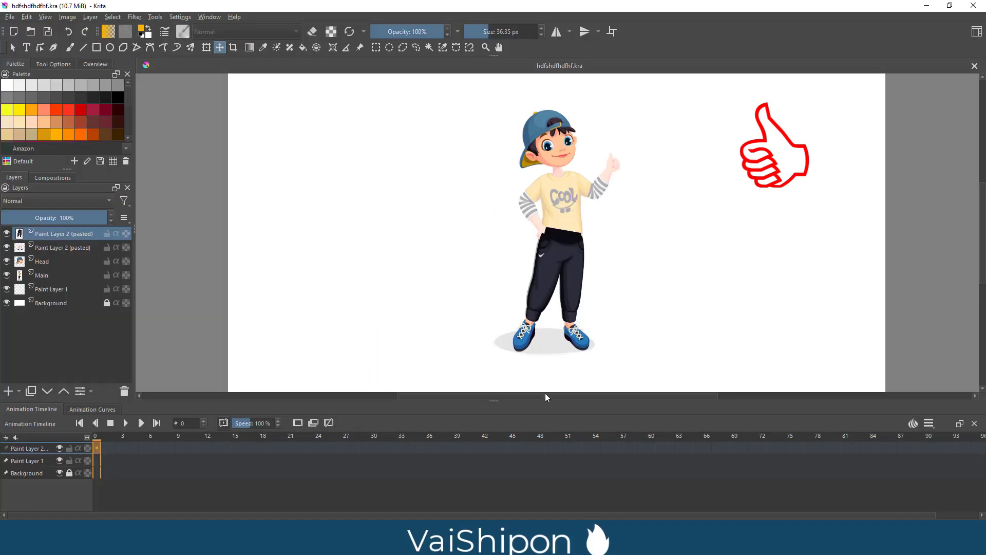
- Paste the neck into Krita, move it up beneath the head, and save
key(ctrl+v)
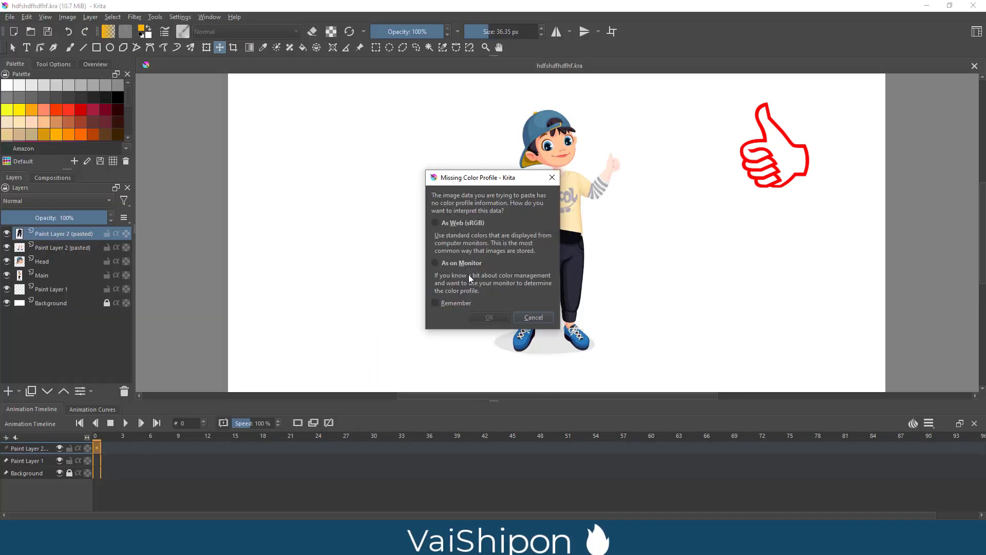
click(489, 317)
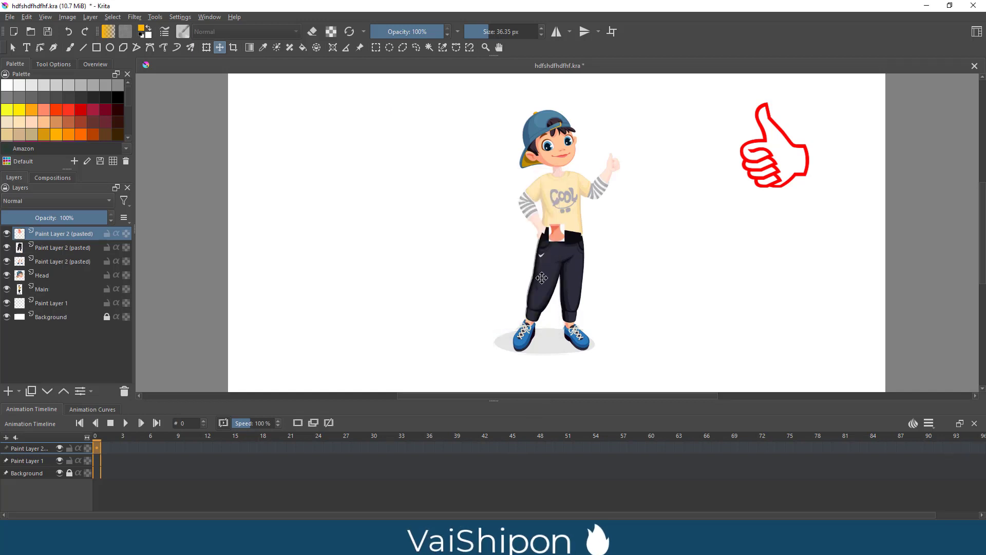
click(429, 48)
click(220, 47)
drag(556, 236, 563, 174)
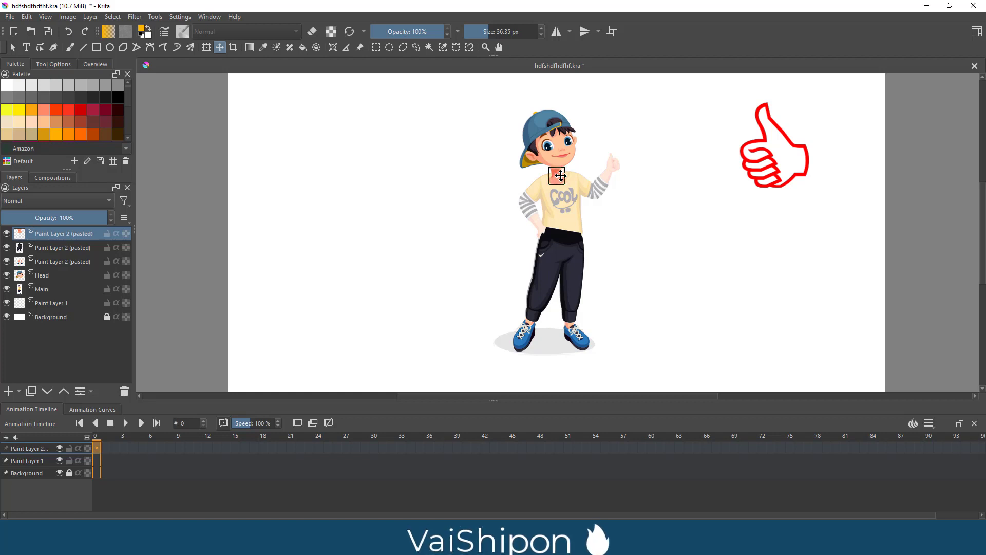
drag(562, 175, 561, 175)
key(ctrl+s)
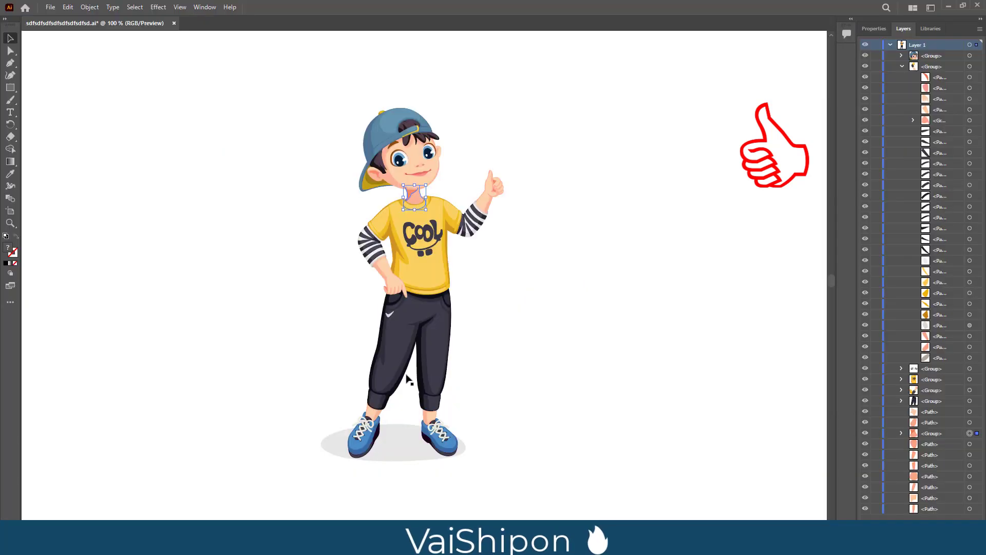
- Copy the yellow COOL shirt from Illustrator and paste it into Krita
click(414, 251)
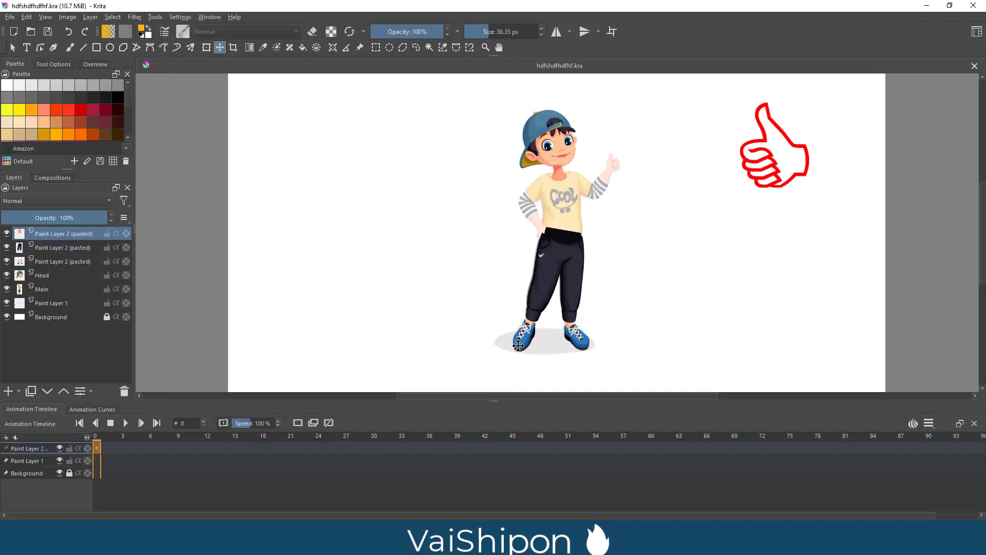
key(ctrl+v)
click(495, 318)
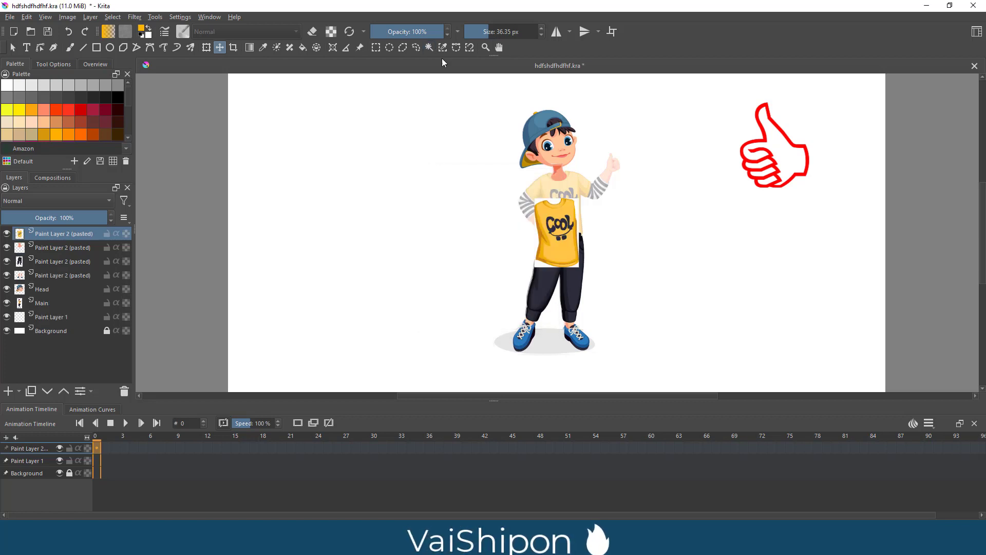
- Magic-wand the white around the shirt and along its edges for removal
click(429, 48)
click(578, 234)
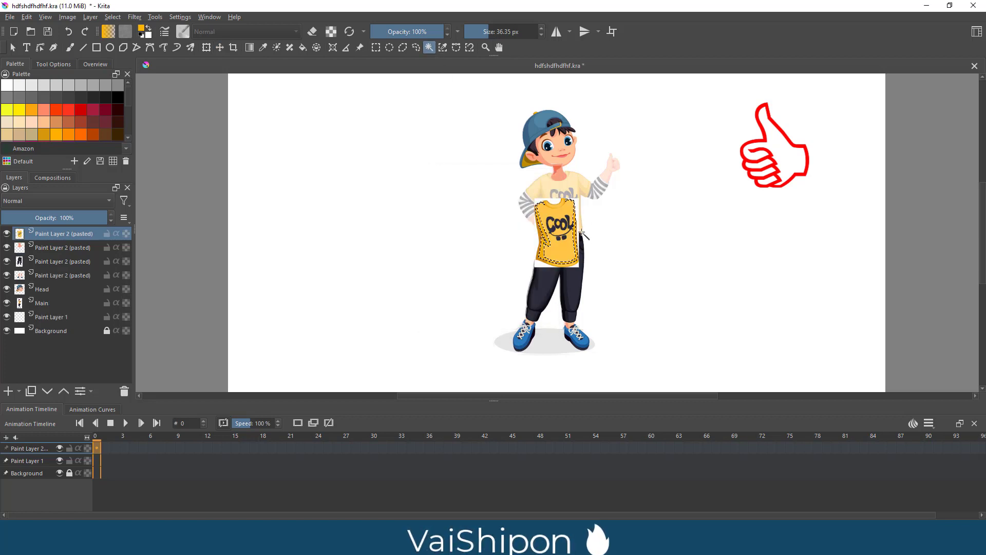
click(580, 230)
click(541, 266)
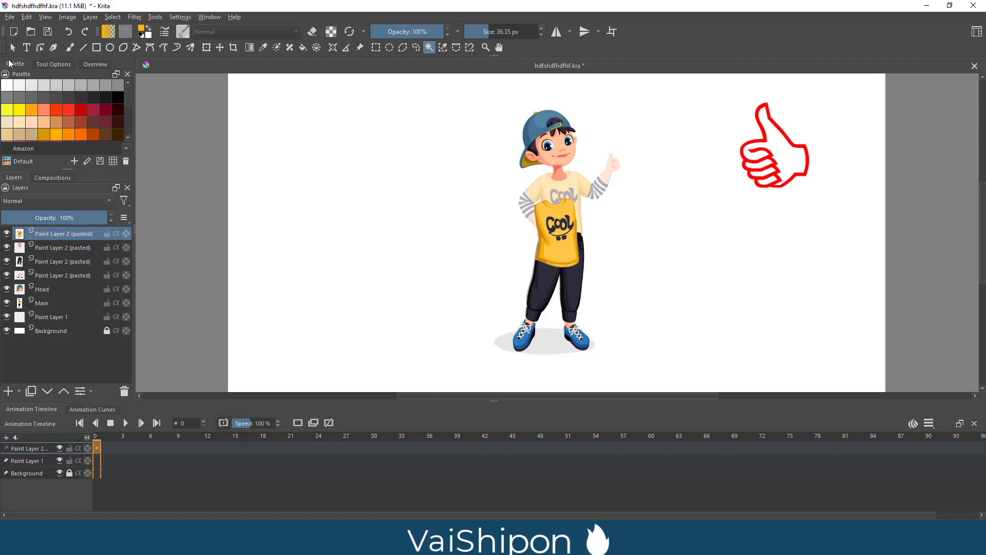
- Raise the shirt about 40 px onto the torso and nudge it down slightly
click(219, 47)
drag(553, 245, 555, 219)
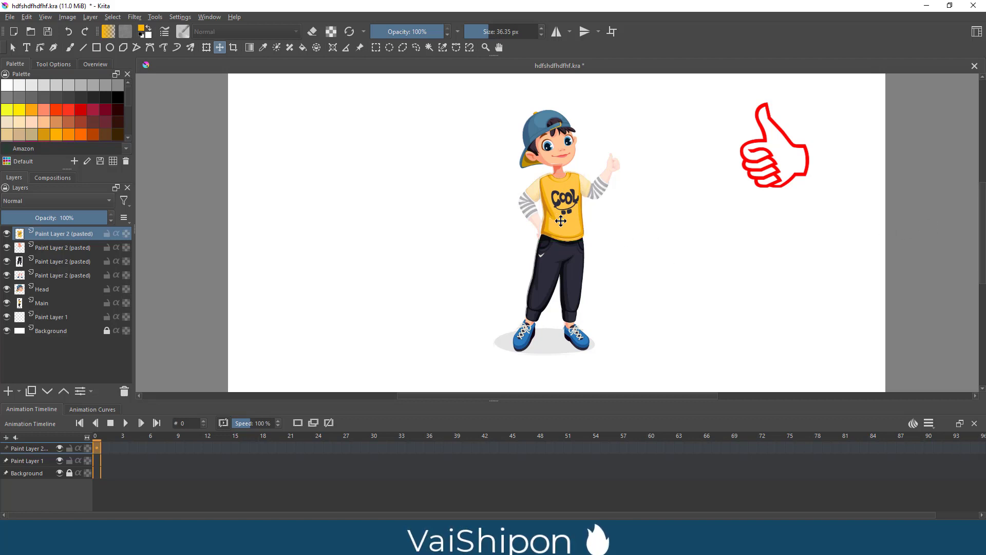
key(Down)
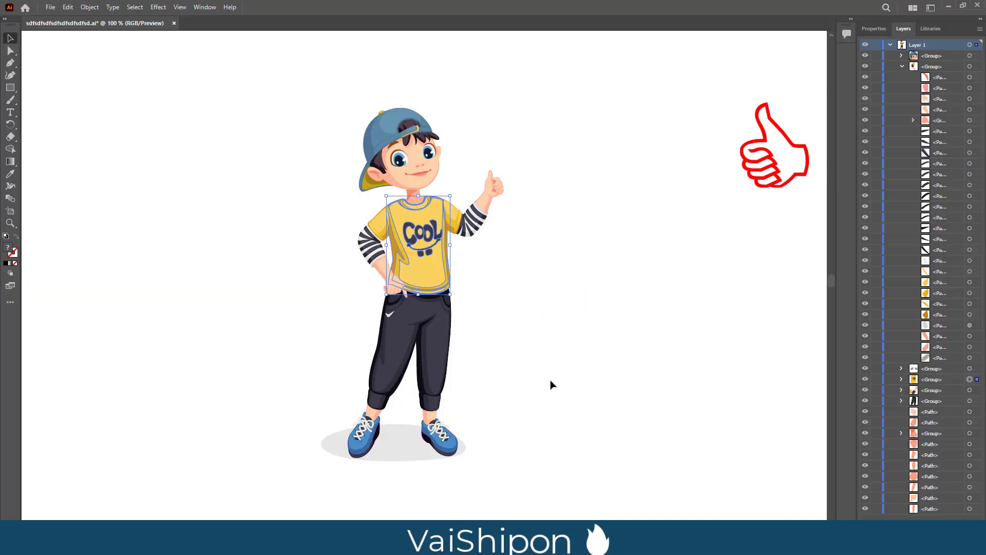
click(485, 216)
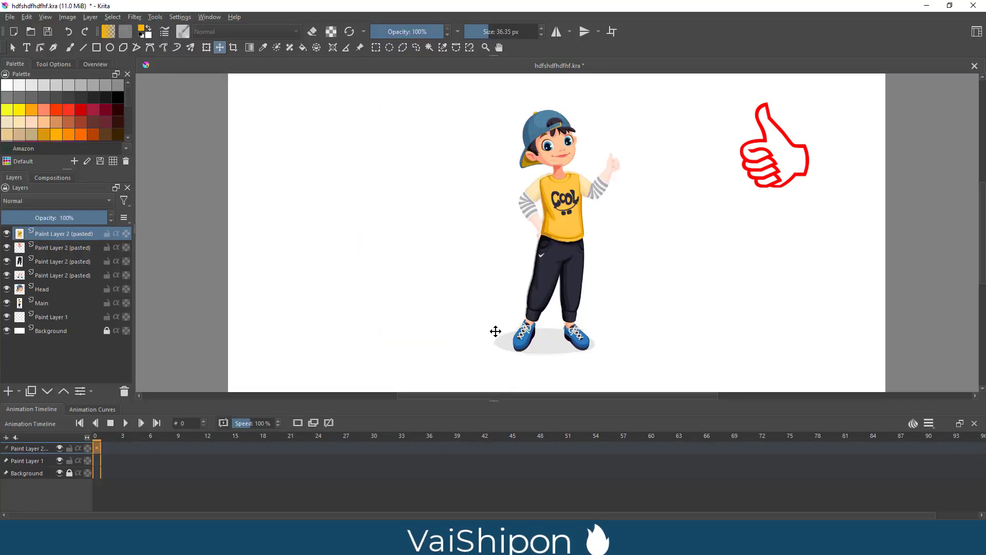
- Paste the thumbs-up arm into Krita as web colours and delete its white patch
key(ctrl+v)
click(435, 223)
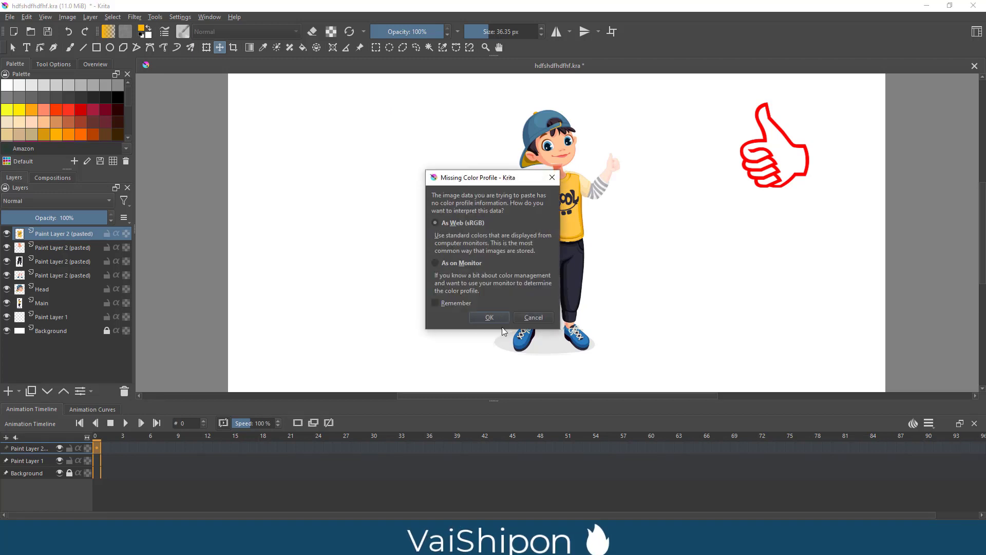
click(489, 317)
click(429, 47)
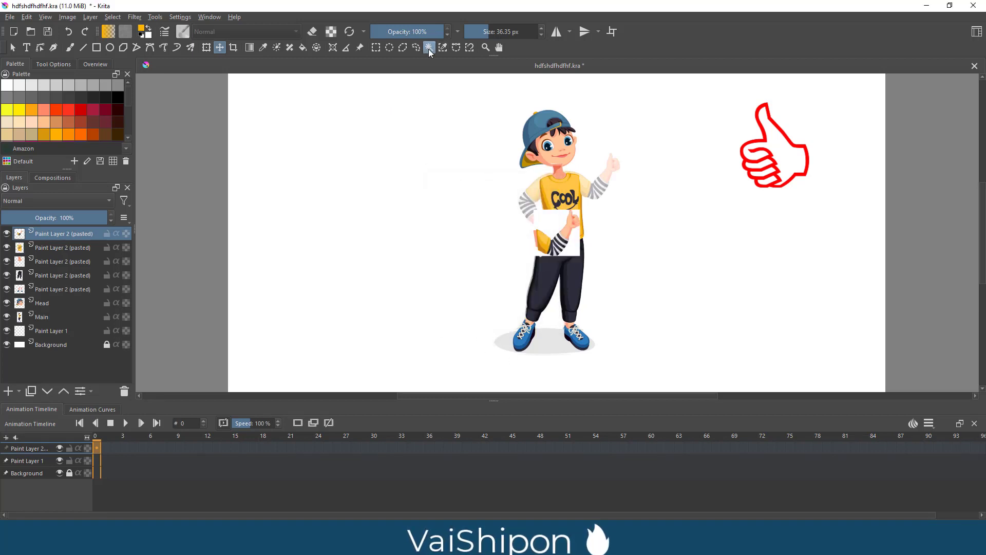
click(576, 253)
key(Delete)
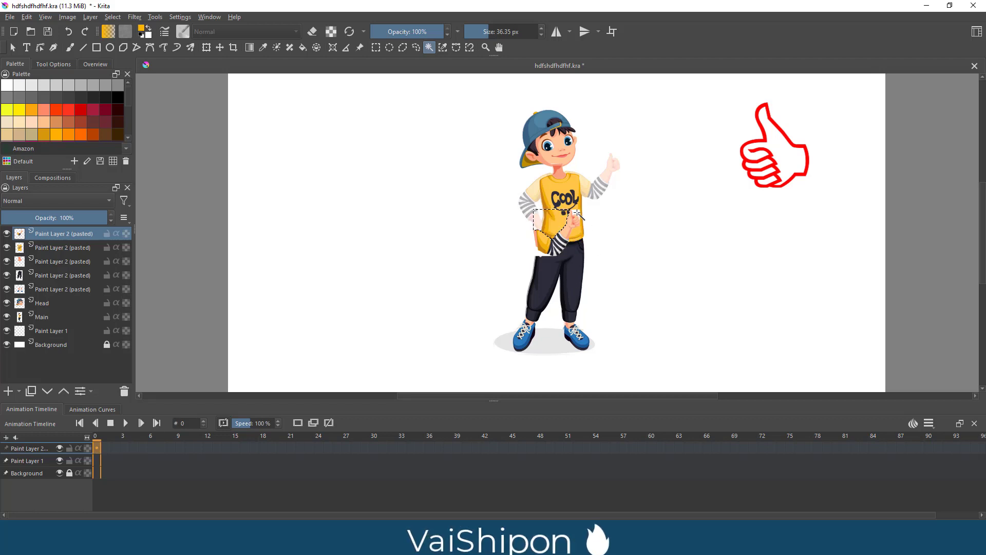
click(542, 253)
- Move the thumbs-up arm aside, clear the selection, then place it on the boy's shoulder
click(220, 47)
drag(550, 245, 650, 245)
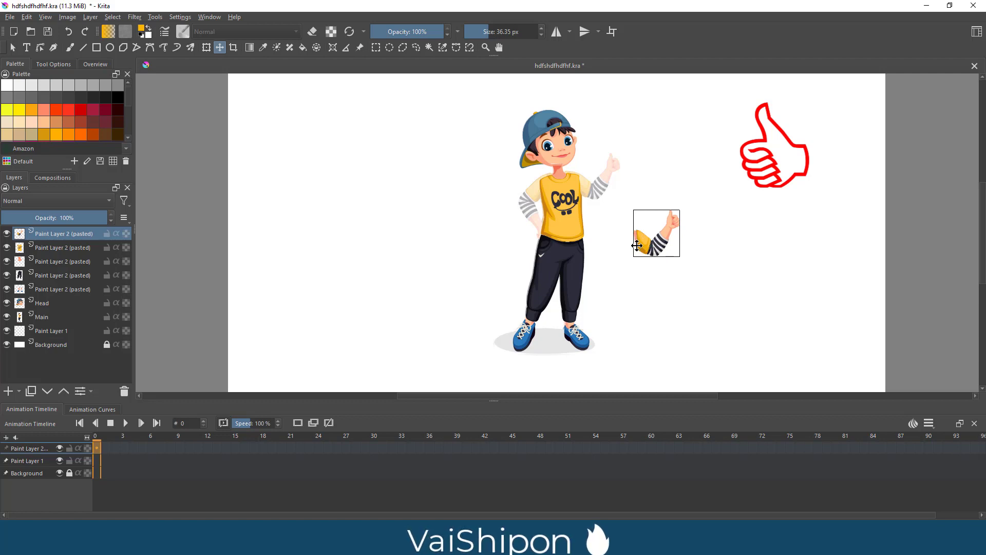
click(429, 48)
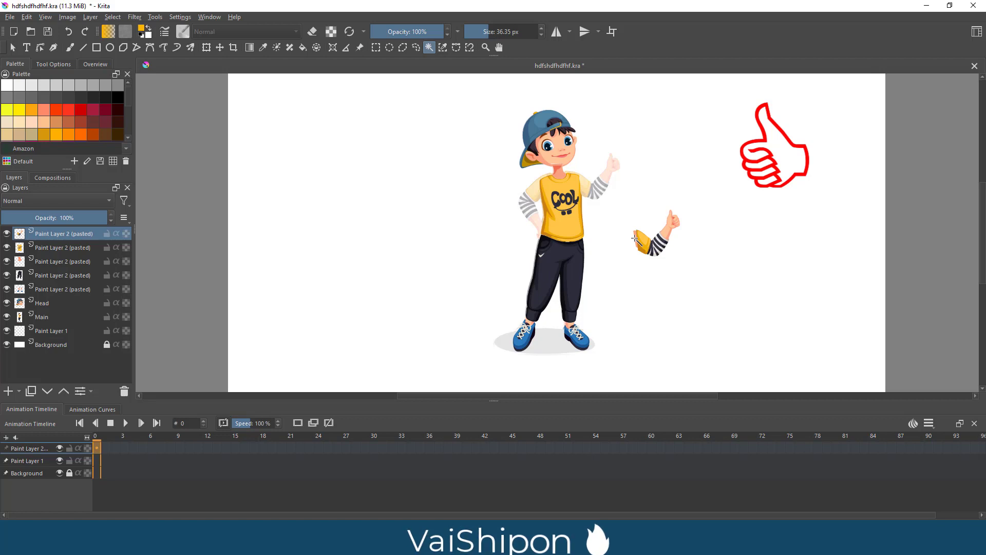
click(635, 239)
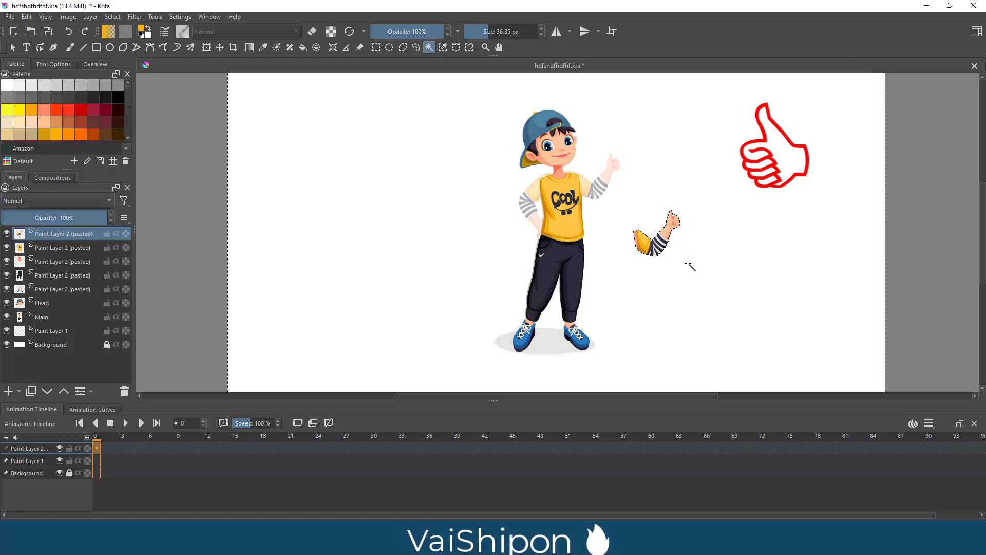
key(ctrl+shift+a)
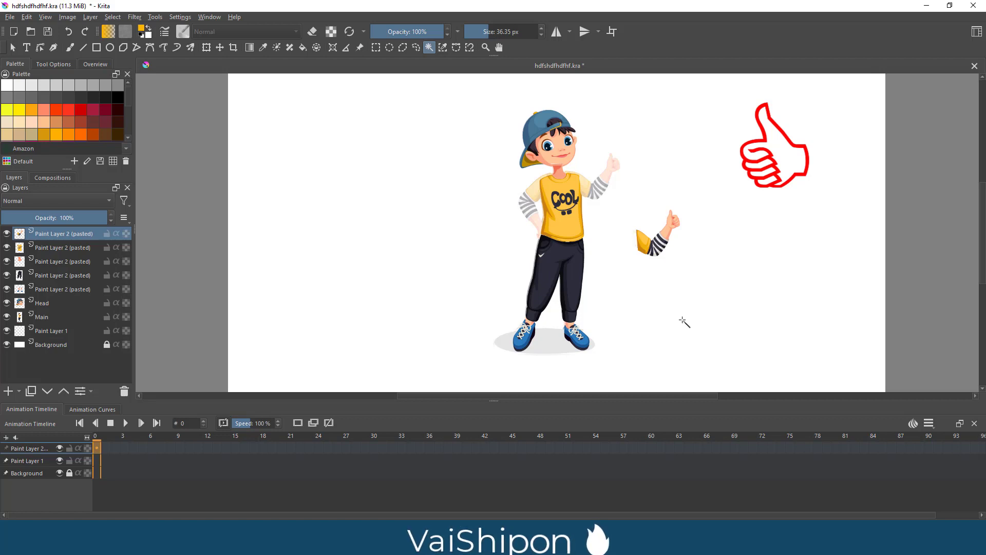
click(219, 47)
drag(655, 246, 596, 190)
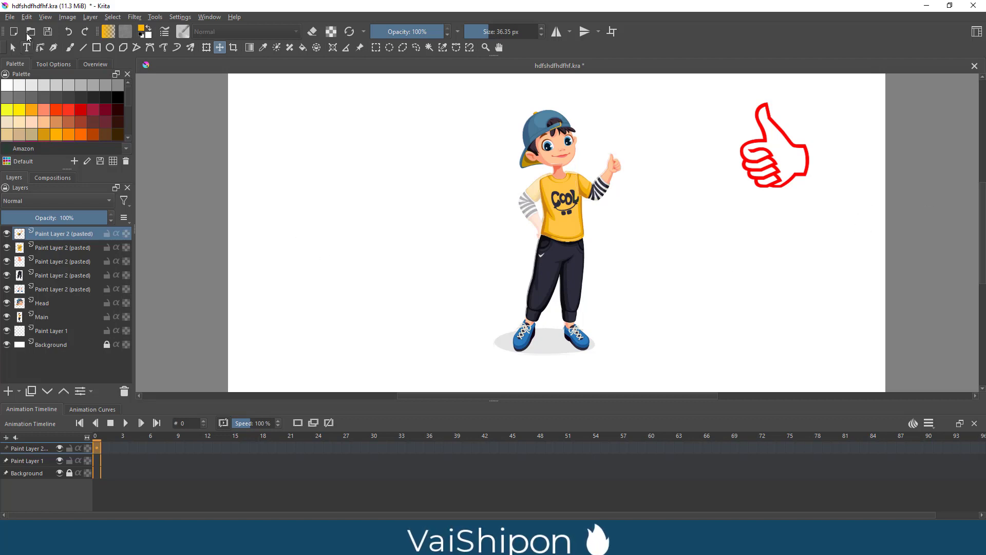
- Save the document, then copy the hand-on-hip arm group and paste it into Krita
click(10, 17)
click(23, 62)
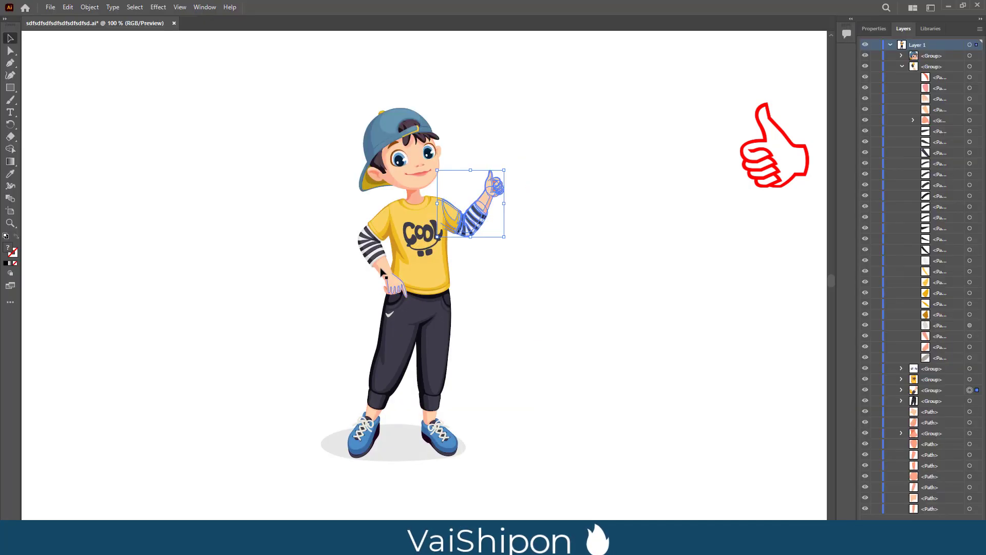
click(380, 255)
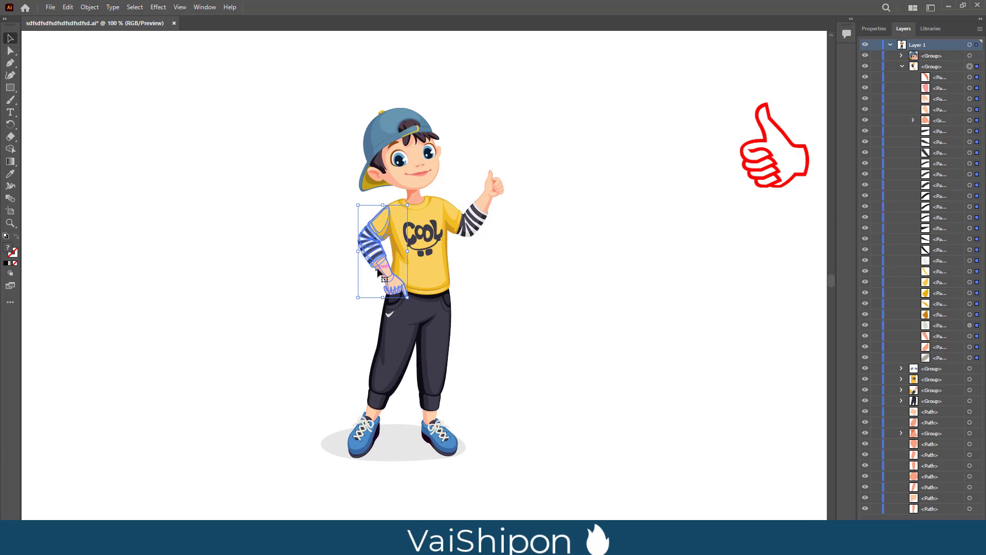
click(379, 278)
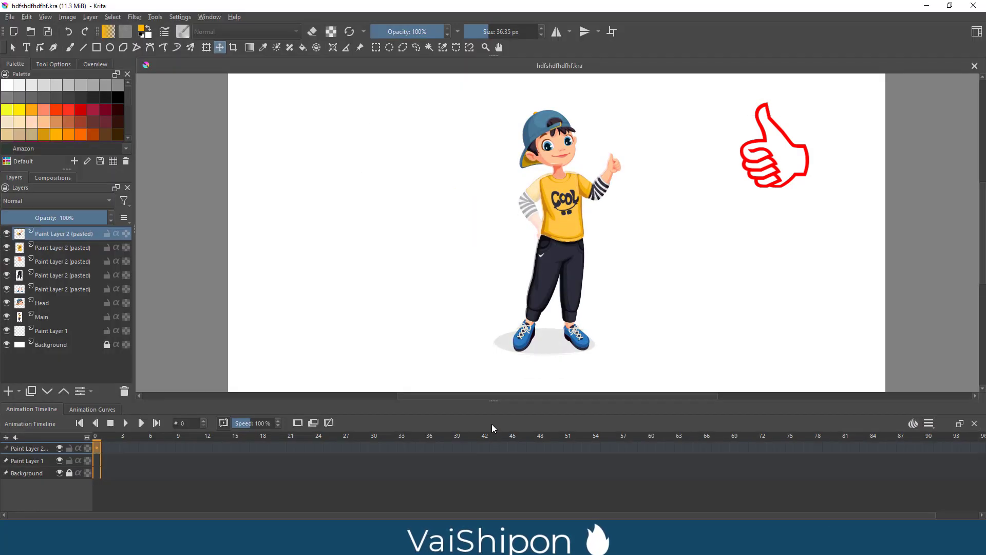
key(ctrl+v)
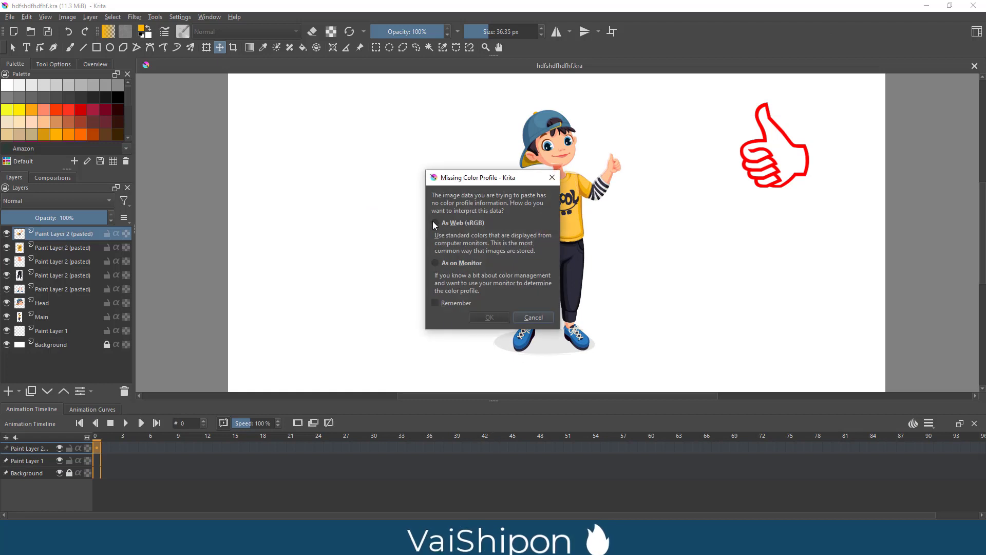
- Paste the hand-on-hip arm as web colours and delete its white patch with Magic Wand
click(435, 223)
click(489, 317)
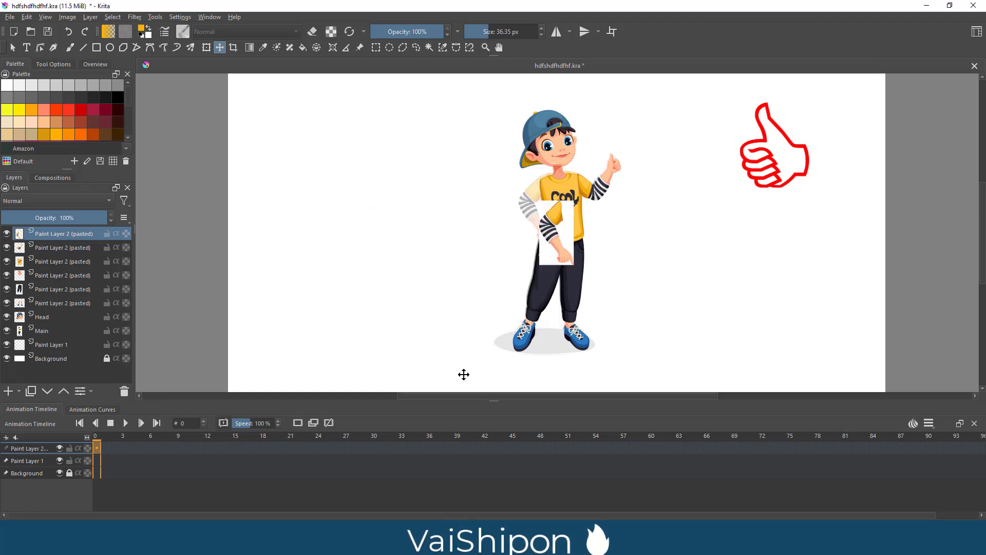
click(430, 48)
click(564, 233)
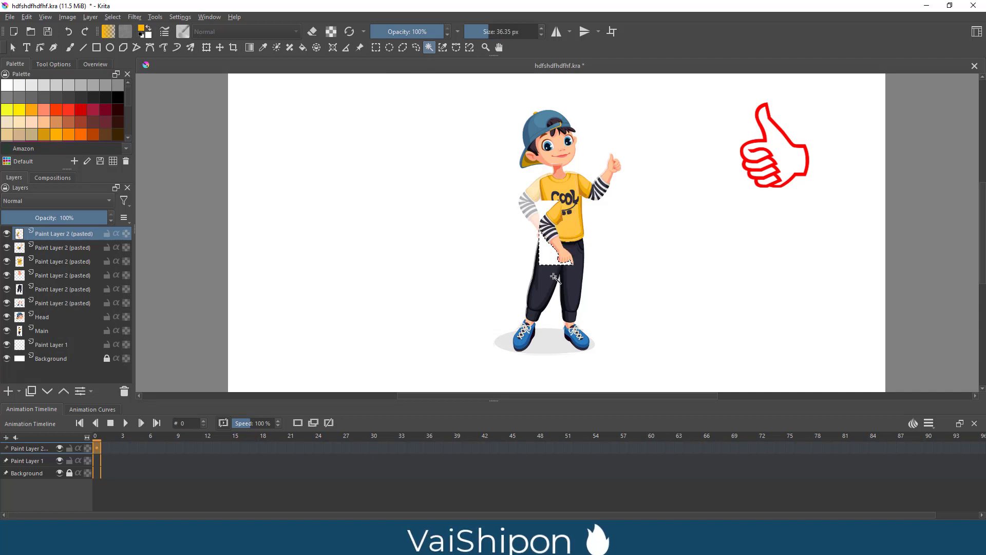
key(Delete)
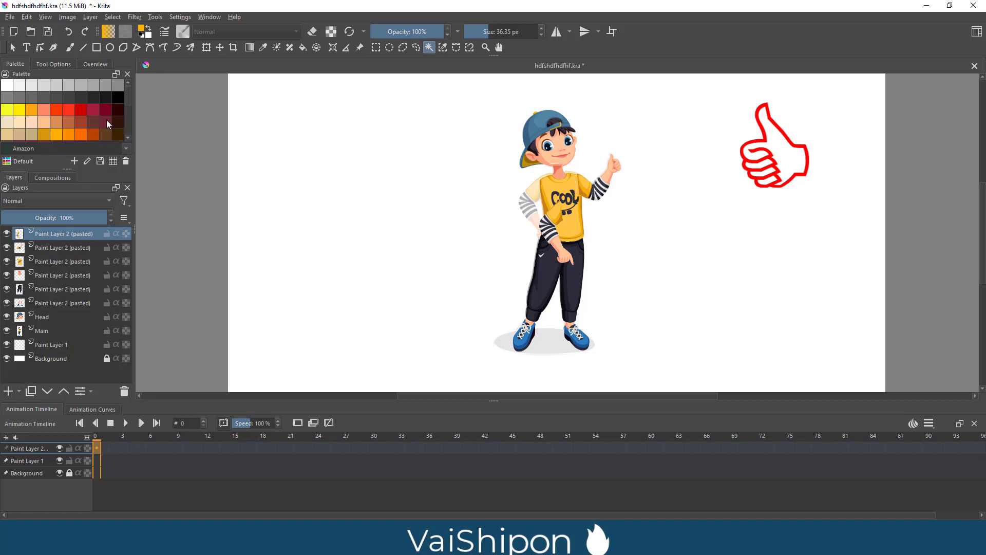
- Move the arm against the boy's side and nudge it up two pixels
click(220, 47)
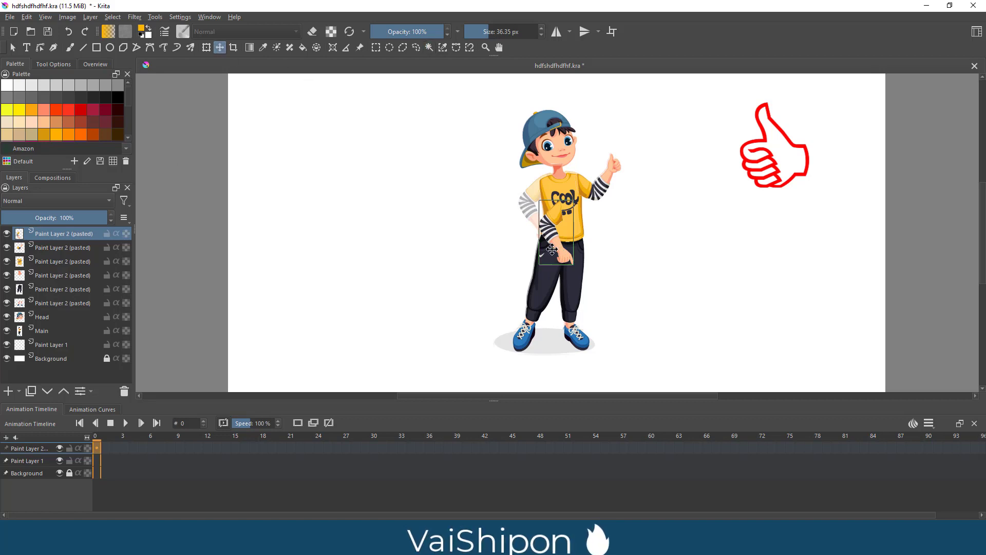
mouse_move(559, 251)
mouse_down()
mouse_move(515, 240)
mouse_move(536, 228)
mouse_up()
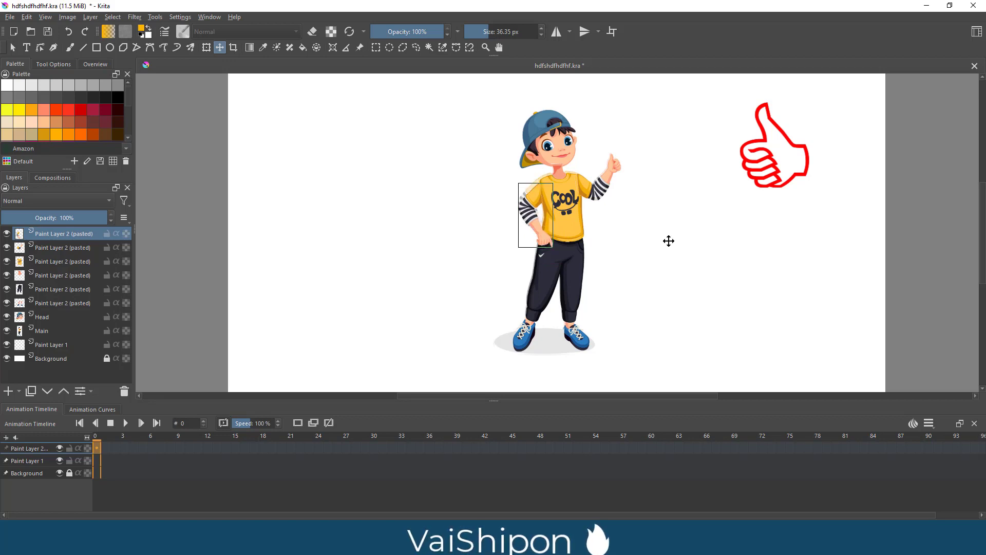
key(Up)
key(Up)
key(Up)
key(Up)
key(Up)
key(Up)
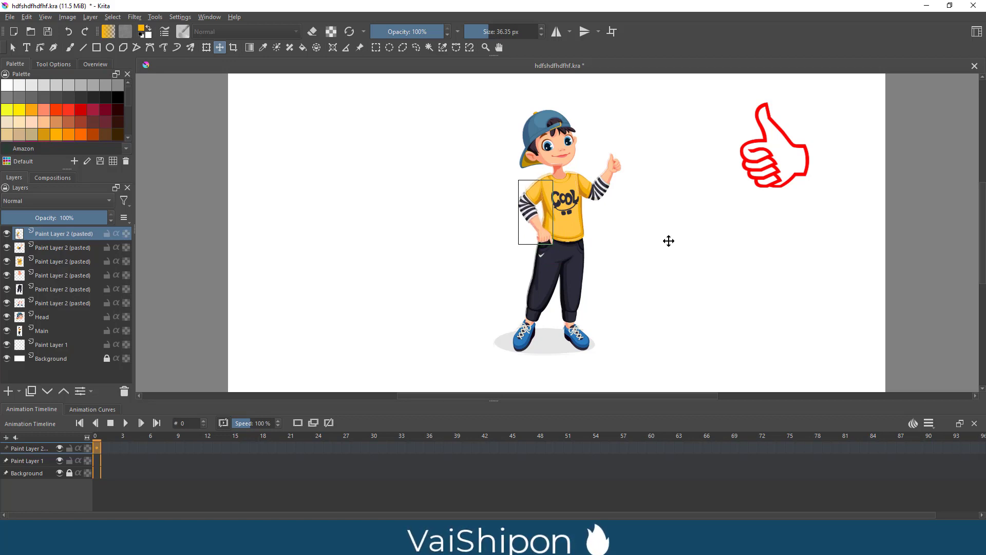
key(Up)
key(Up)
- Save the document and hide the original Main layer
click(10, 16)
click(28, 66)
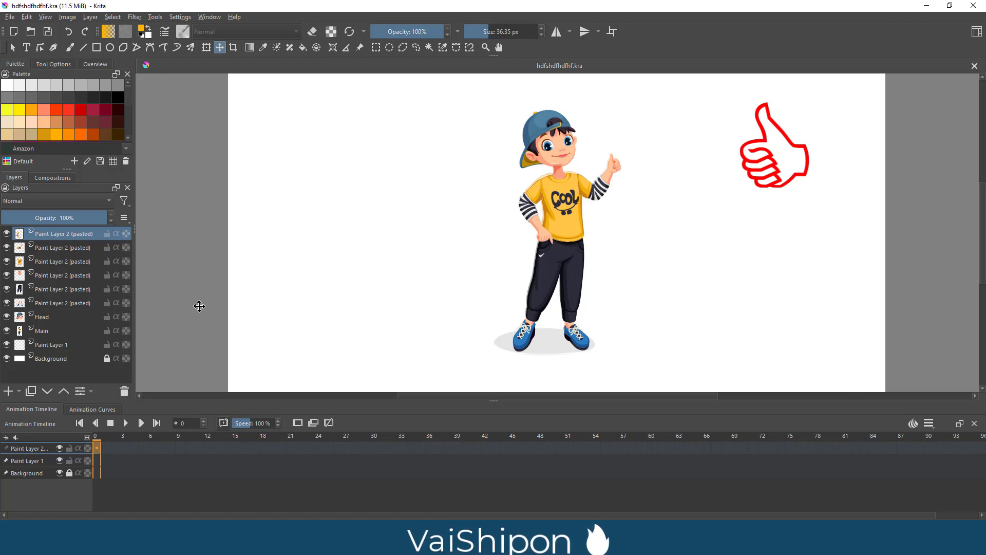
click(7, 331)
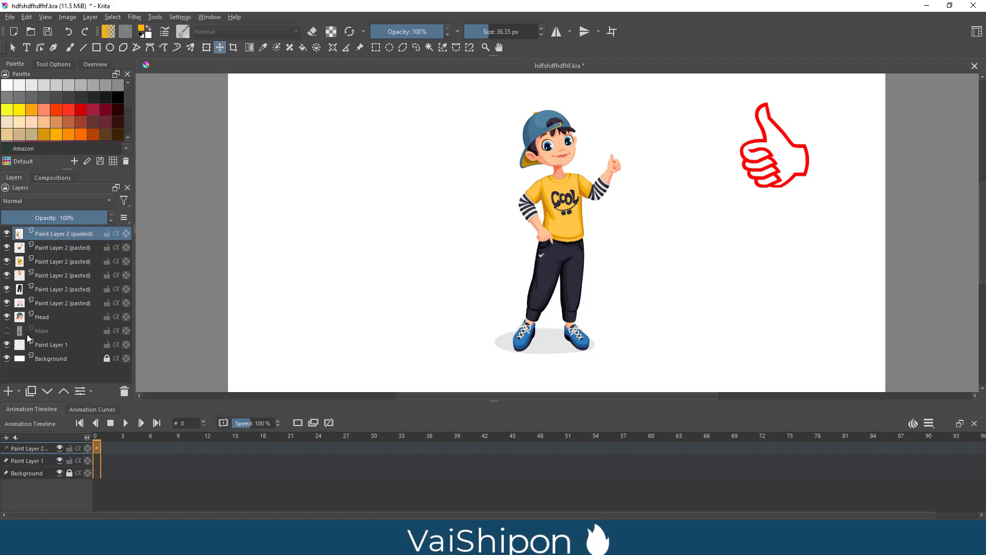
- Quick Group the six pasted part layers and the Head layer into Group 2
ctrl+click(54, 248)
ctrl+click(51, 262)
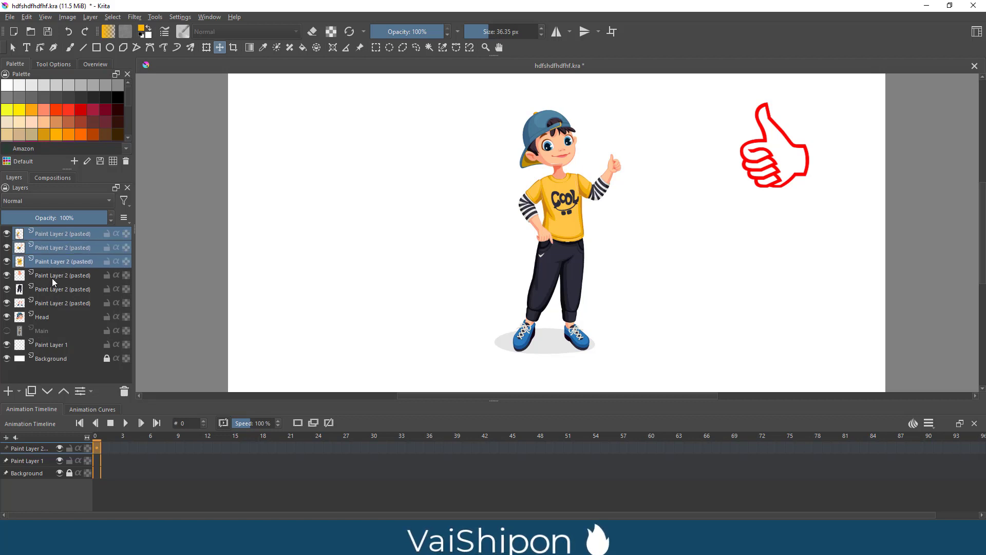
ctrl+click(51, 291)
ctrl+click(51, 304)
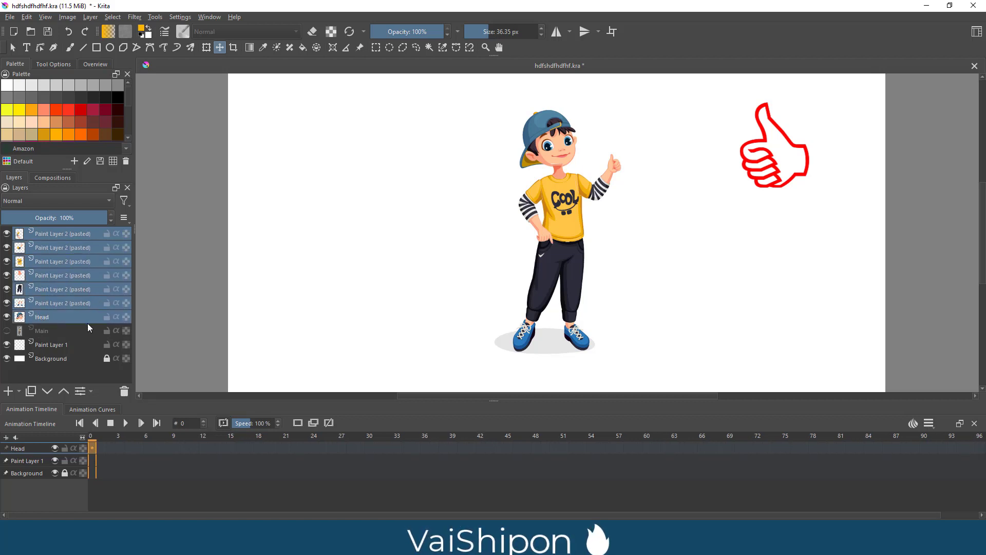
right_click(87, 283)
mouse_move(109, 421)
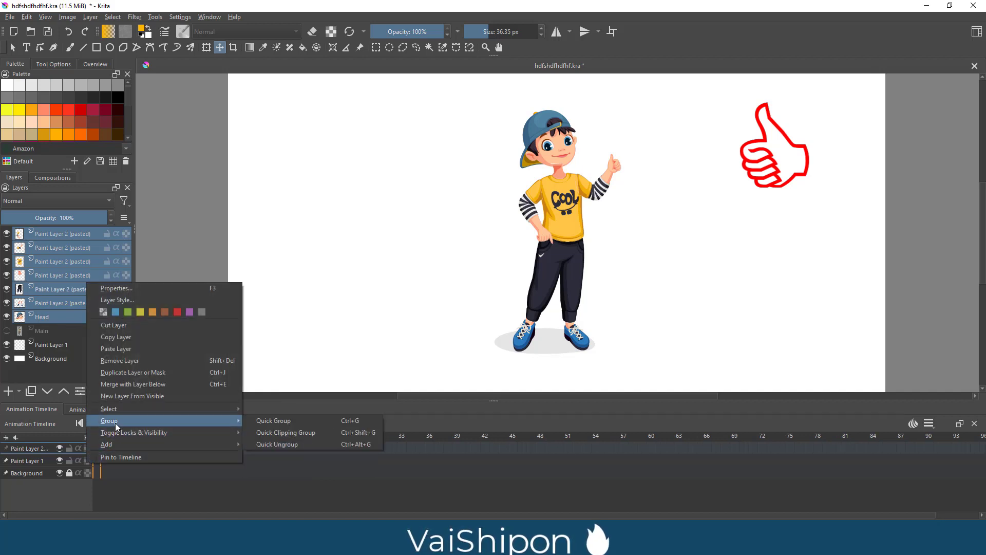
click(281, 421)
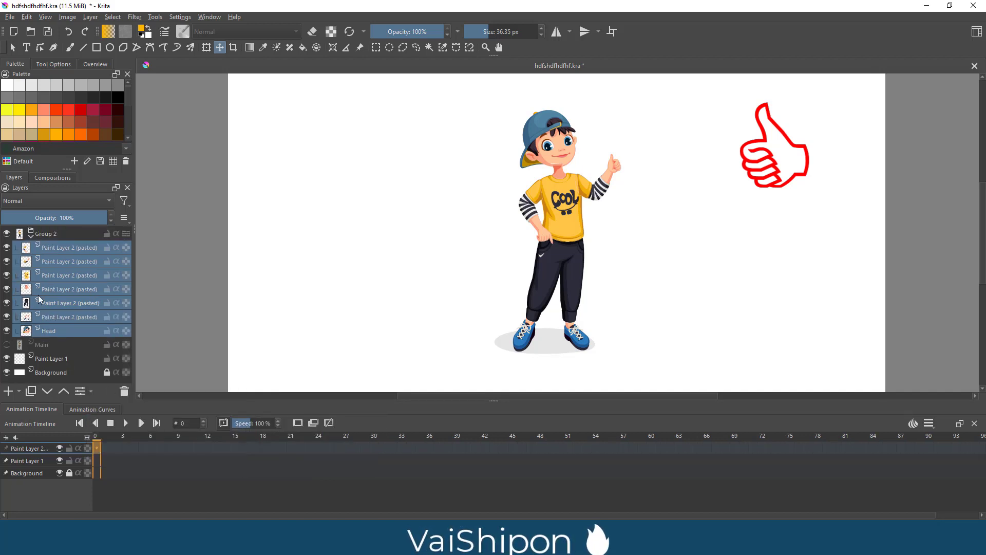
click(30, 234)
- Create duplicate keyframes at frame 15 on the first three pasted body-part layers
click(83, 248)
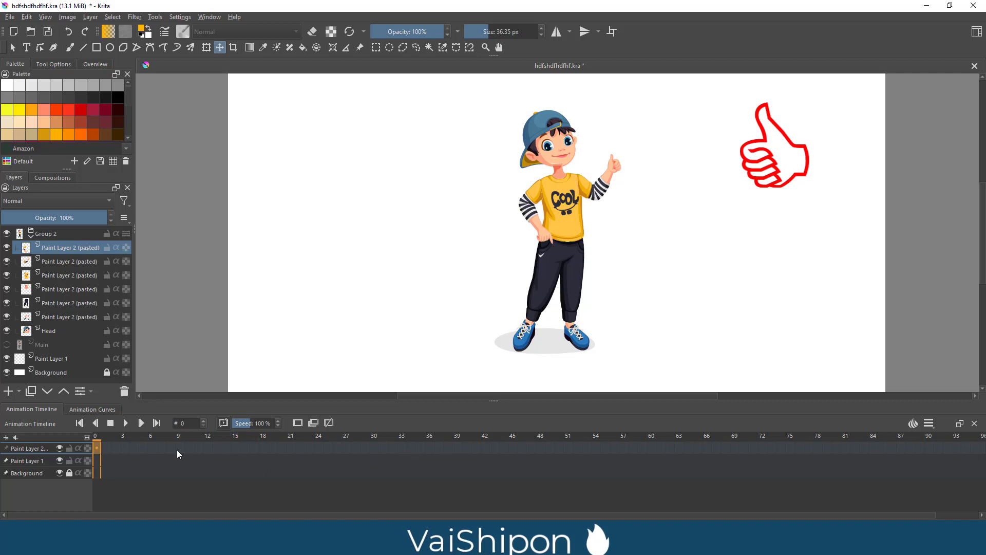
click(234, 446)
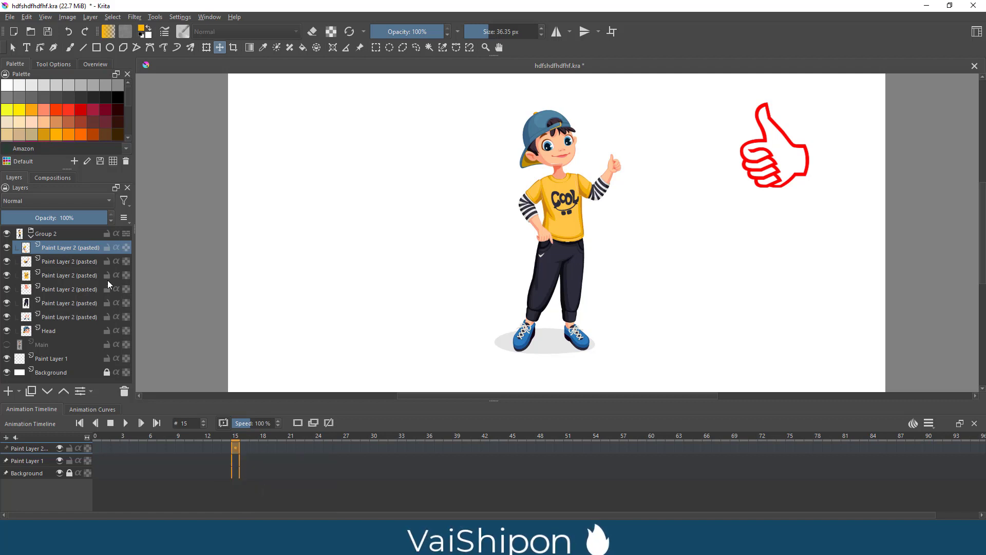
right_click(233, 448)
click(273, 427)
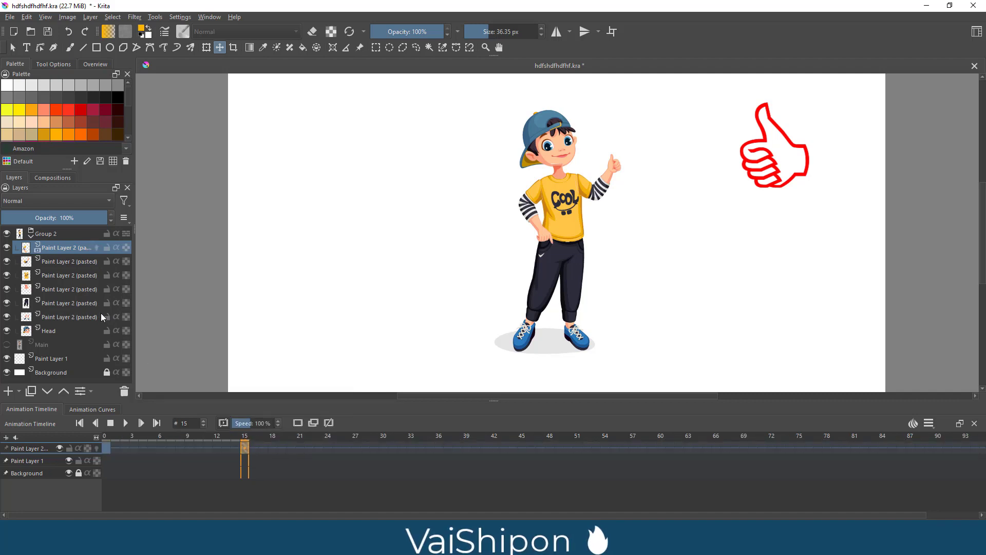
click(77, 263)
right_click(235, 445)
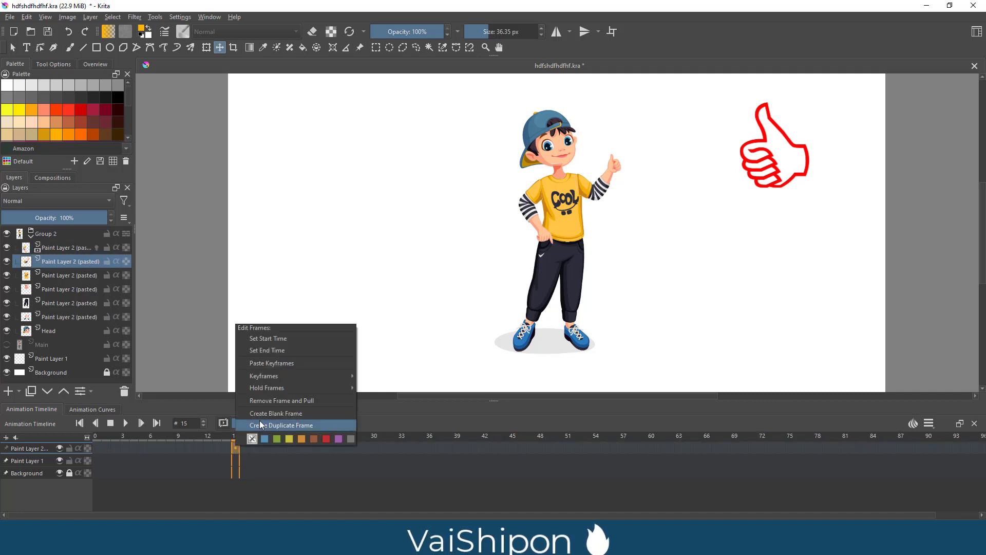
click(270, 426)
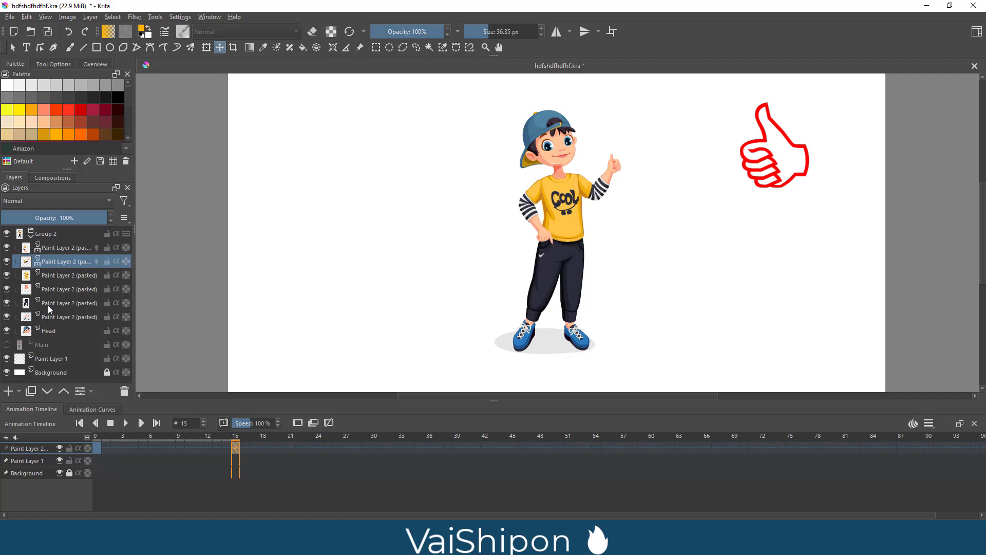
click(54, 273)
right_click(236, 446)
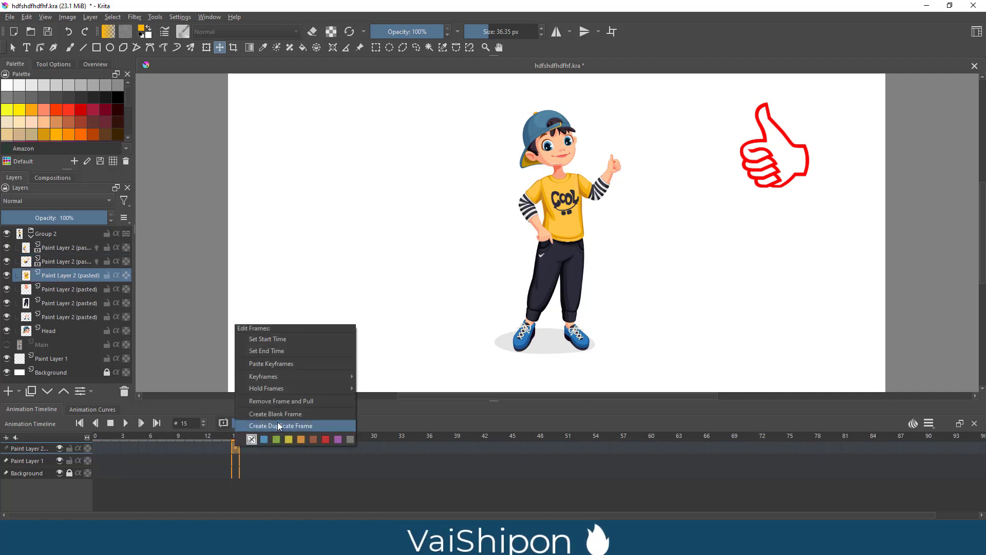
click(278, 423)
- Create duplicate keyframes at frame 15 on the remaining three pasted body-part layers
click(64, 291)
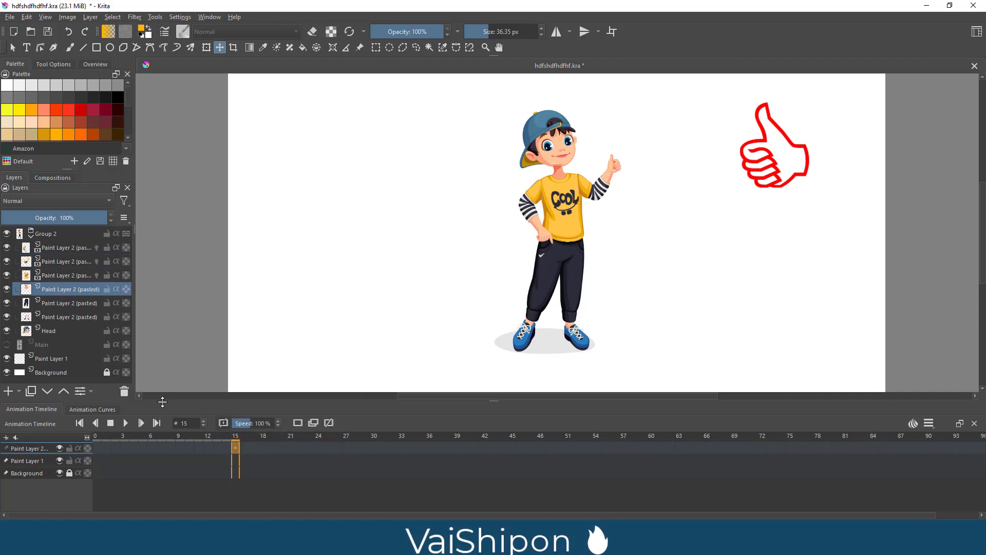
right_click(235, 446)
click(285, 423)
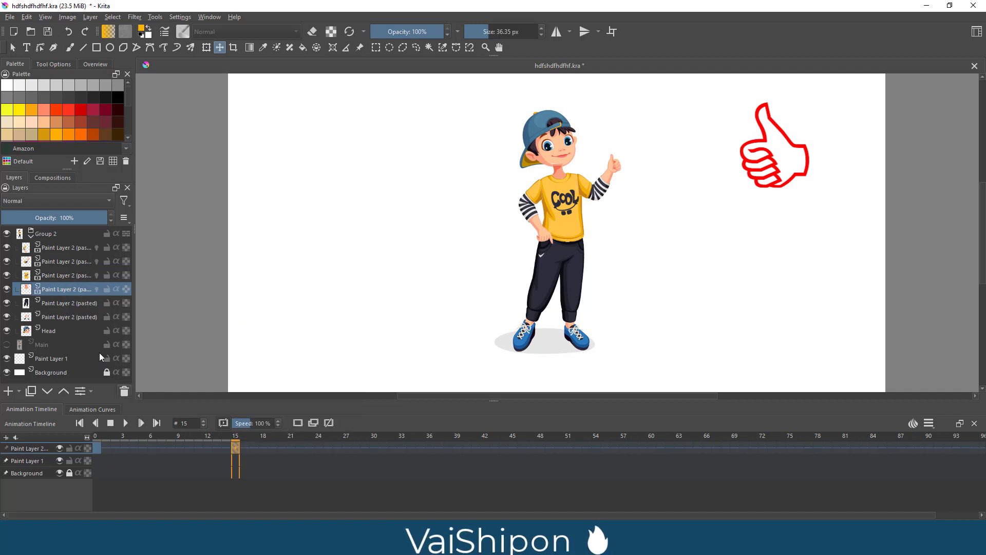
click(72, 303)
right_click(236, 447)
click(279, 427)
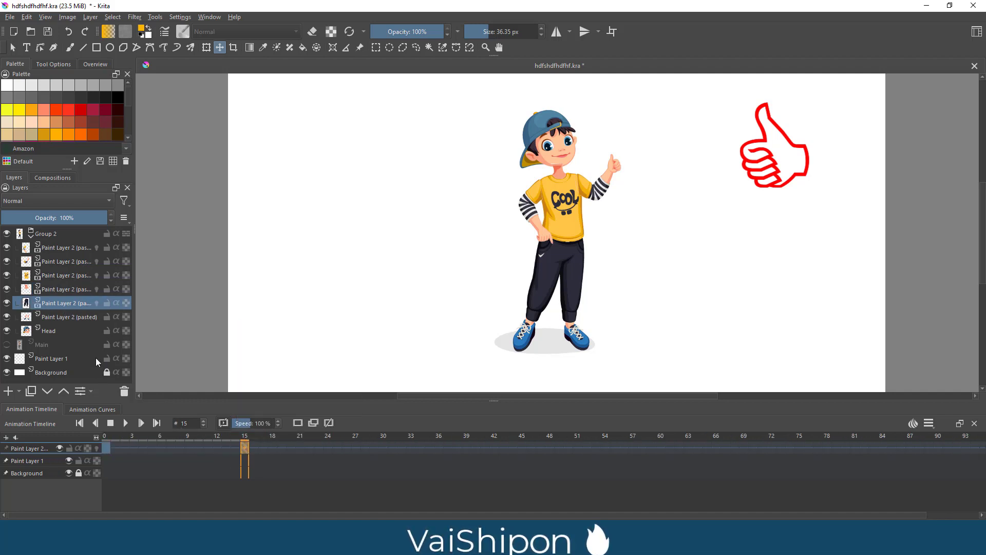
click(63, 316)
right_click(234, 450)
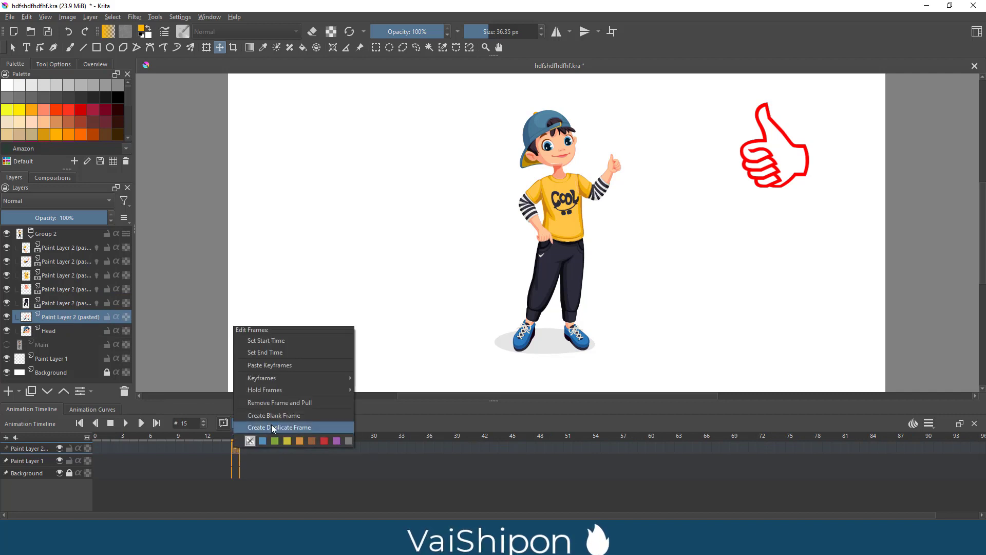
click(271, 424)
click(51, 332)
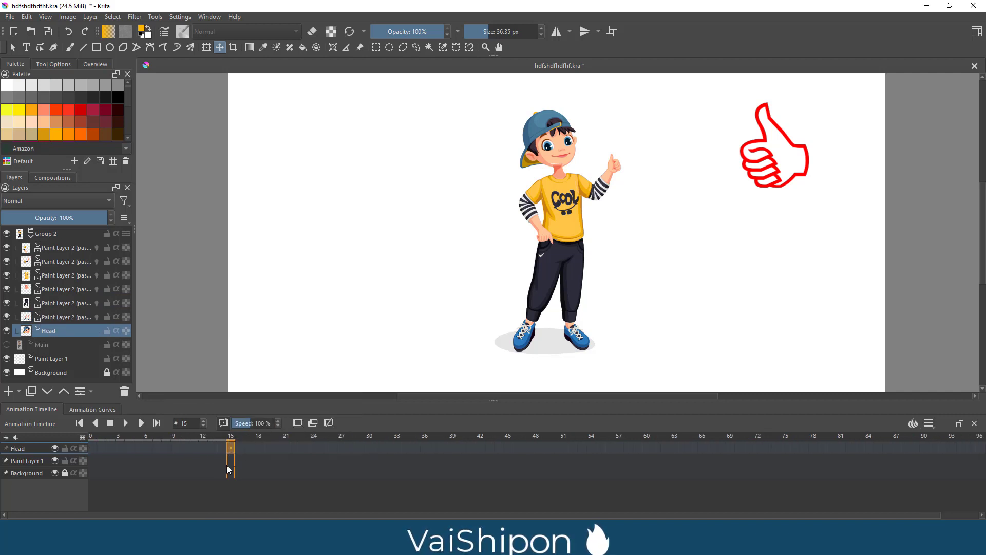
- On the Head layer at frame 15, lift the head up off the body
right_click(230, 447)
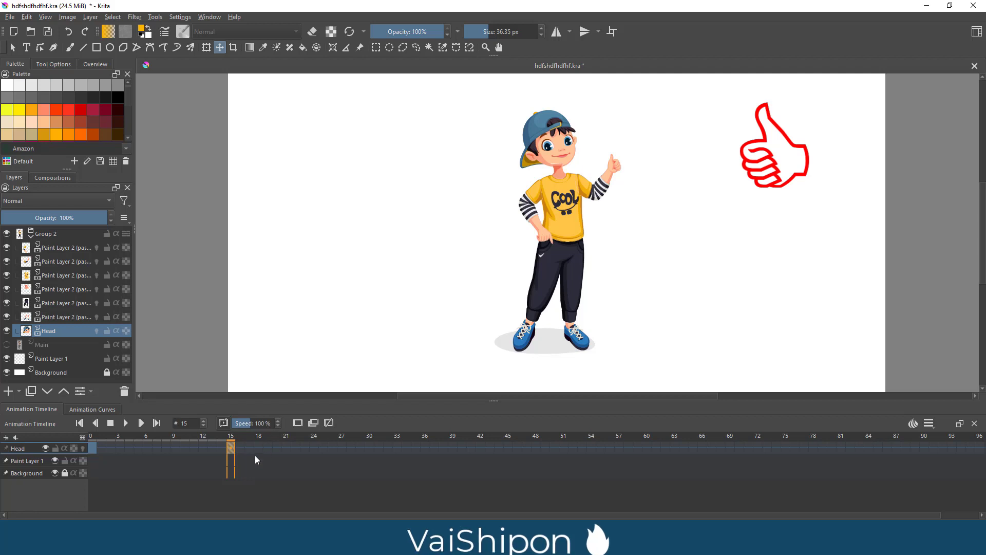
click(175, 446)
click(231, 447)
drag(556, 148, 558, 112)
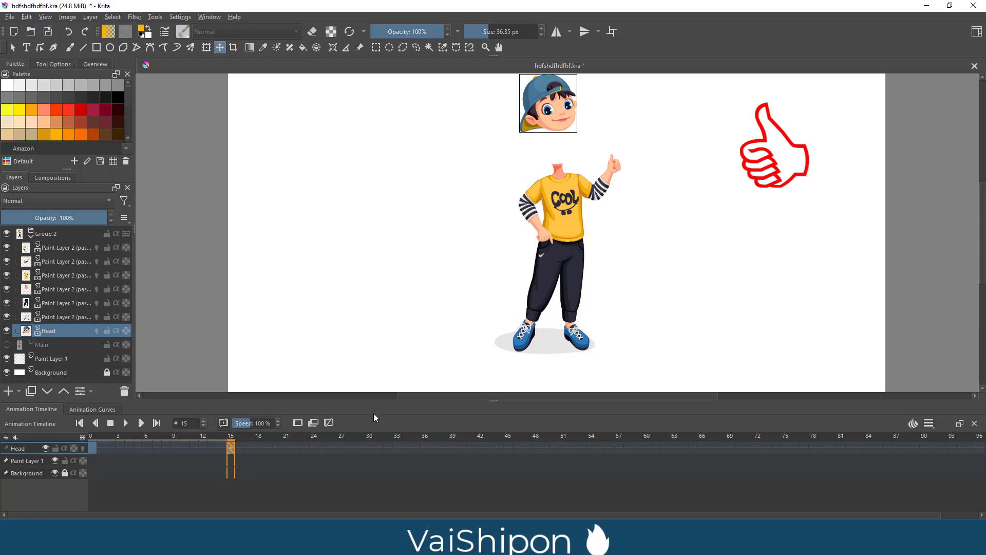
click(216, 449)
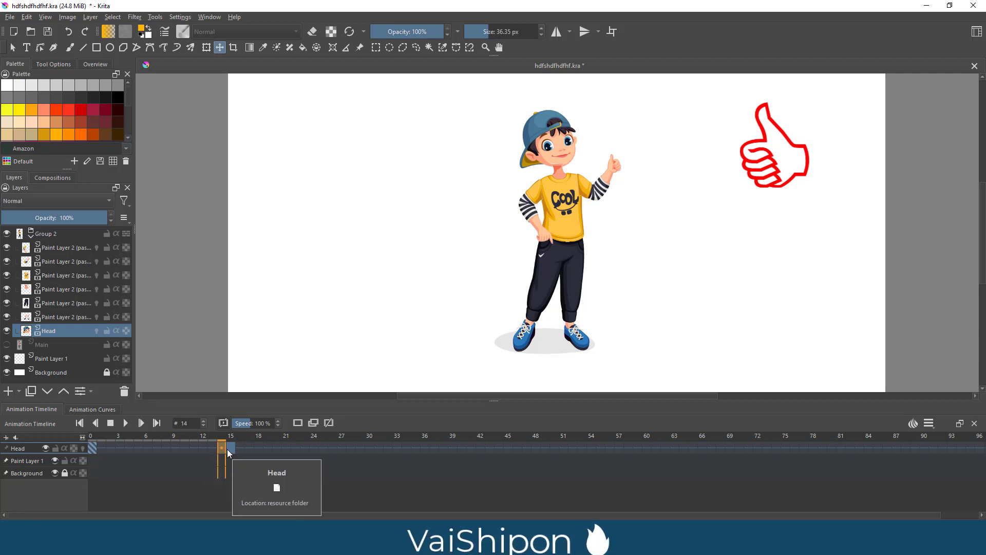
click(229, 449)
- Select the head frames from 0 to 14 and shift them later along the timeline
click(223, 449)
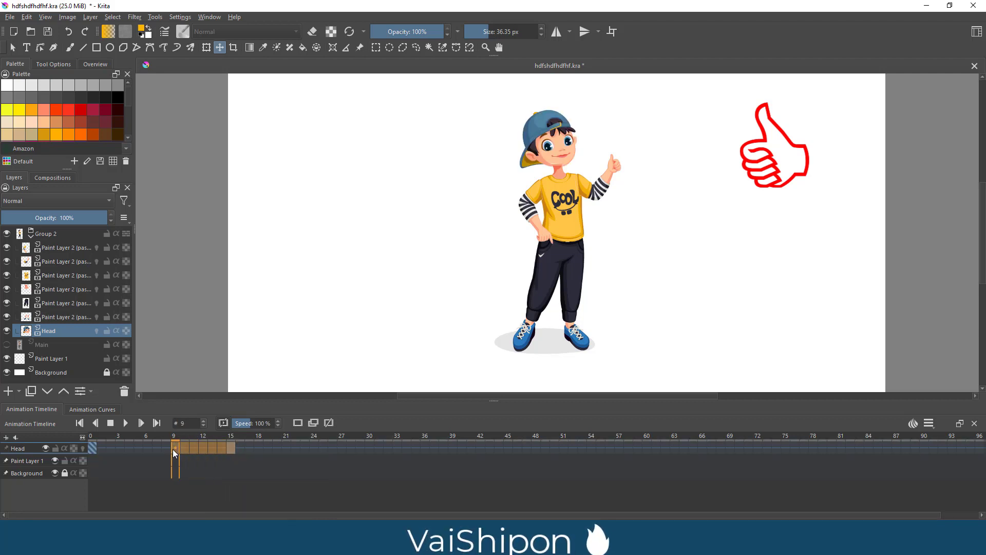
shift+click(91, 448)
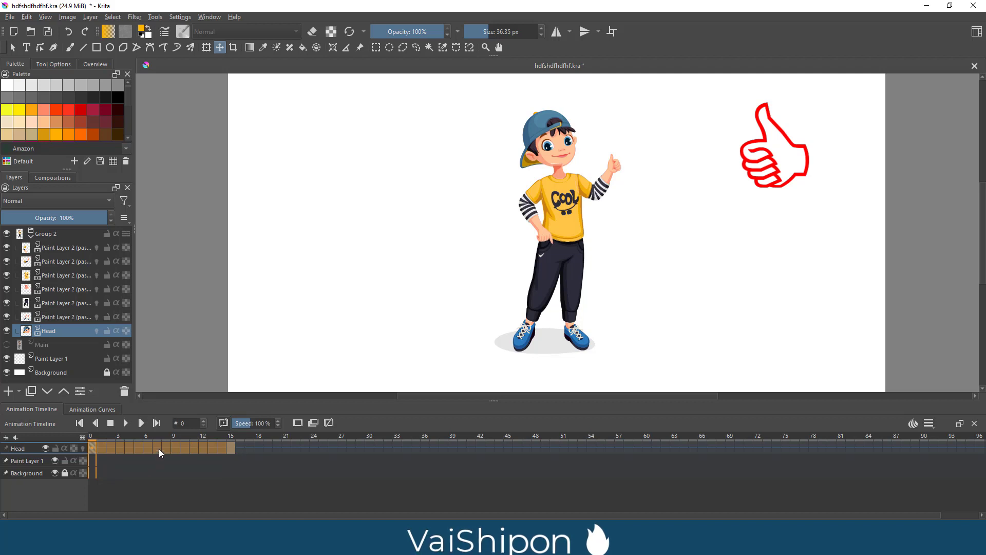
drag(159, 445, 308, 446)
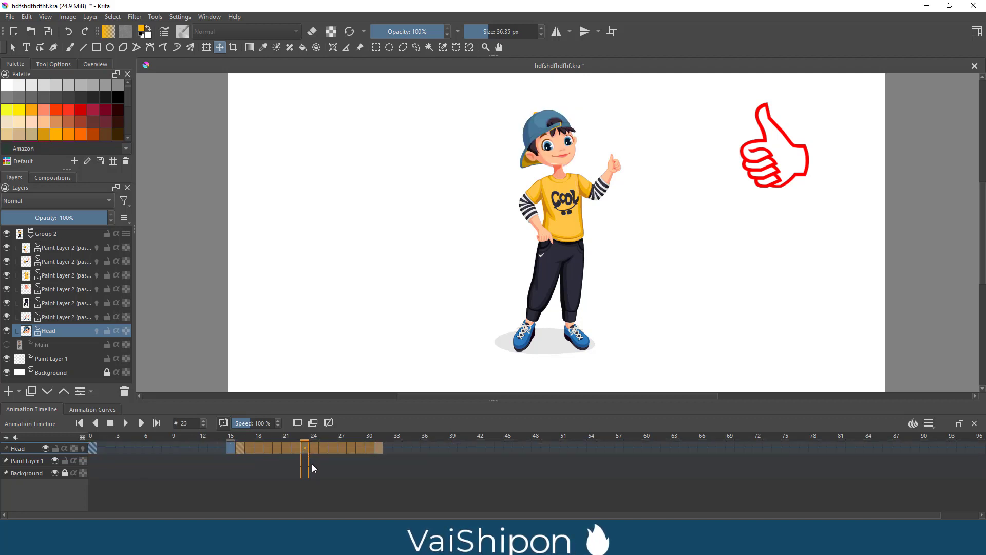
- Mirror the selected head frames so the head settles back, then preview the playback
right_click(334, 452)
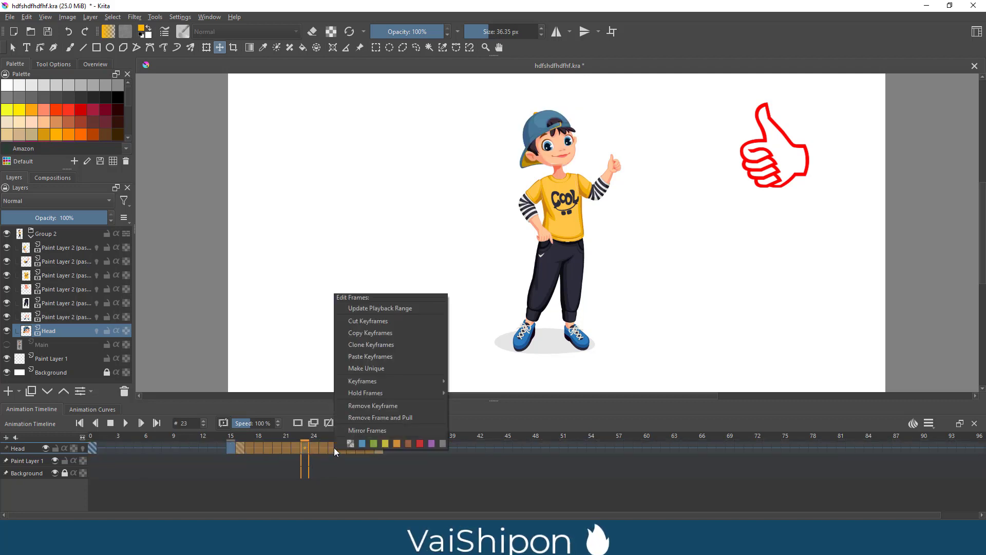
click(369, 433)
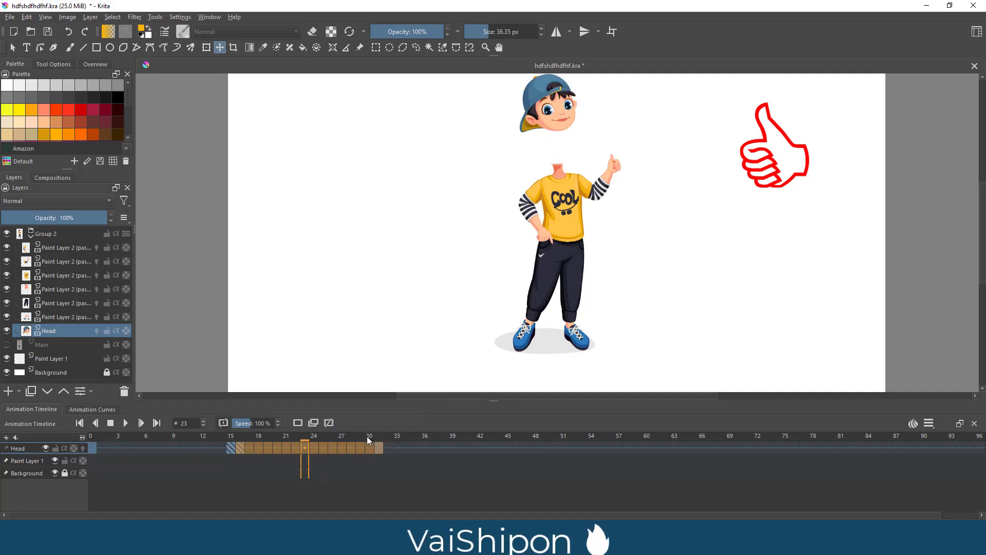
click(126, 422)
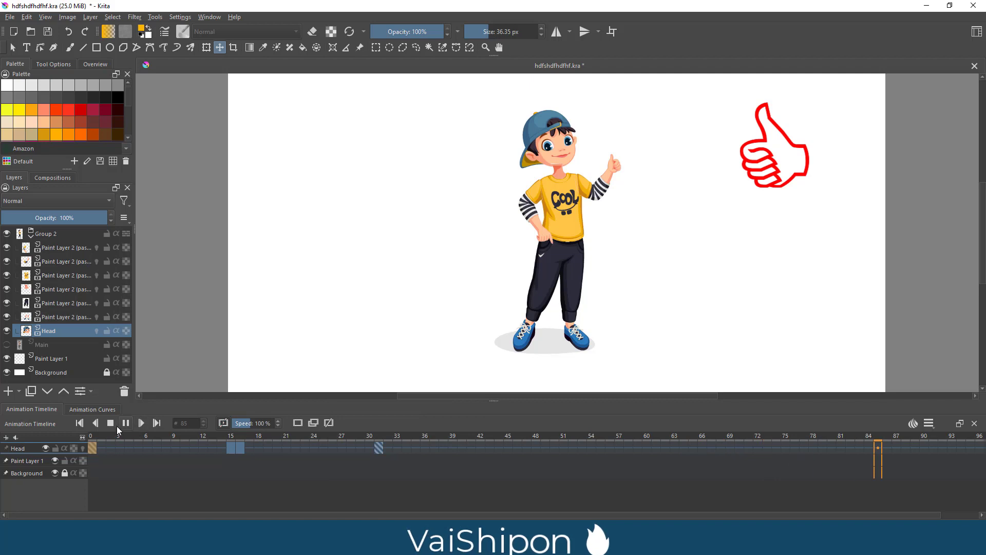
- Set the playback range end time to frame 31
right_click(92, 449)
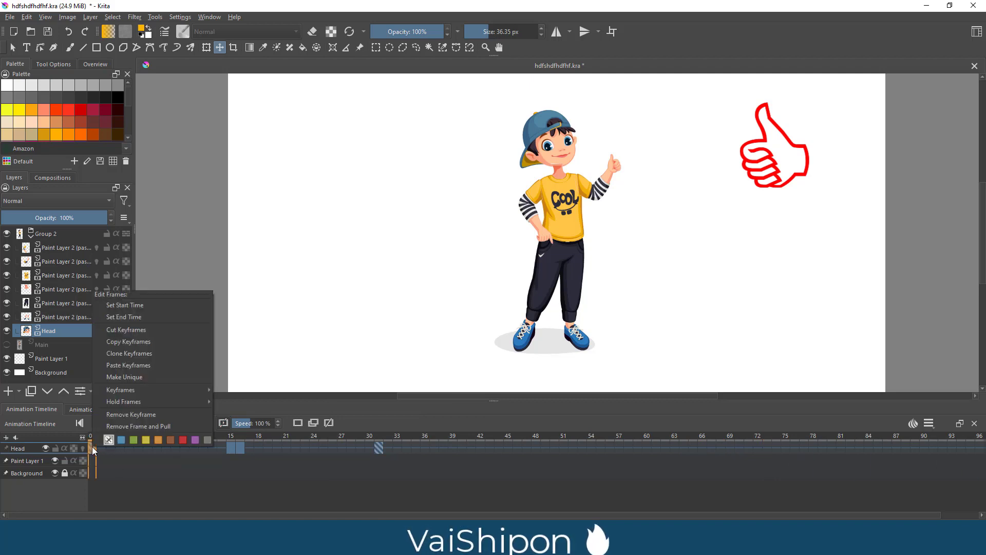
click(126, 307)
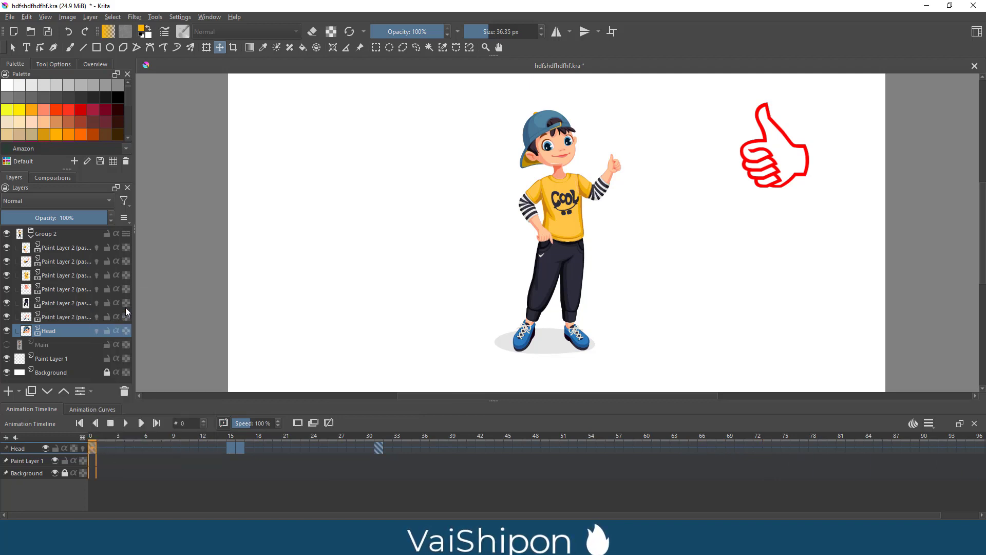
right_click(379, 449)
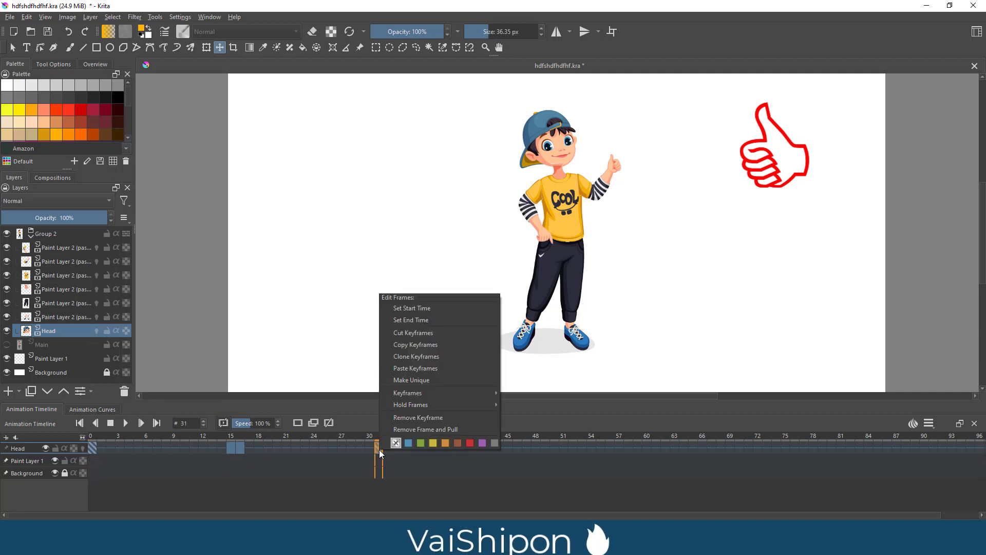
click(410, 322)
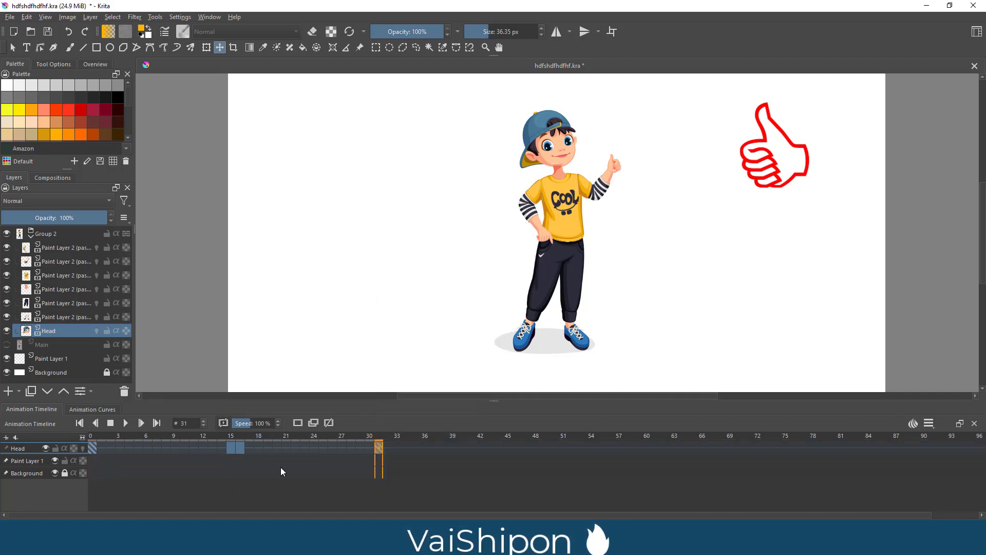
- Play the 0–31 head animation, the head lifting and dropping back in a loop
click(126, 423)
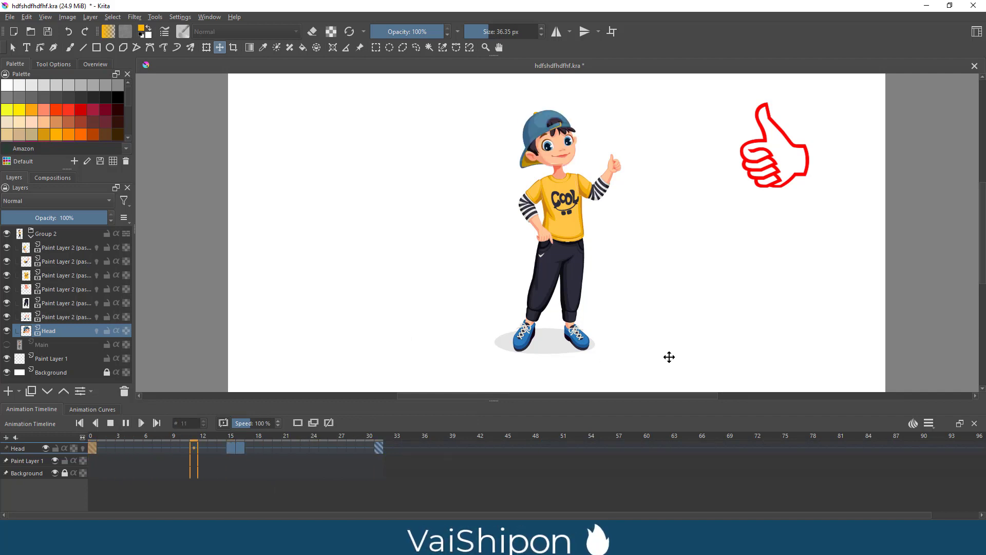